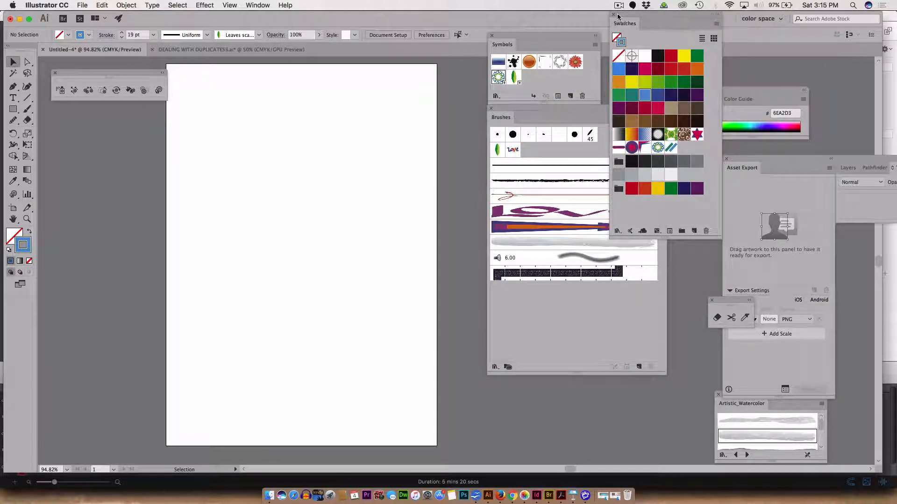
# Move the Color panel clear of the Swatches panel and bring the Brushes panel to the front.
pyautogui.click(727, 92)
pyautogui.moveTo(727, 92); pyautogui.dragTo(759, 94)
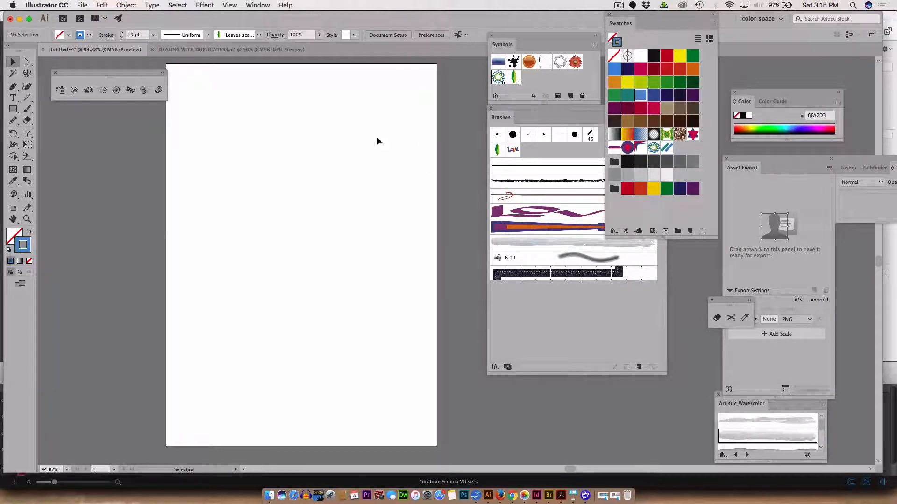
pyautogui.click(511, 114)
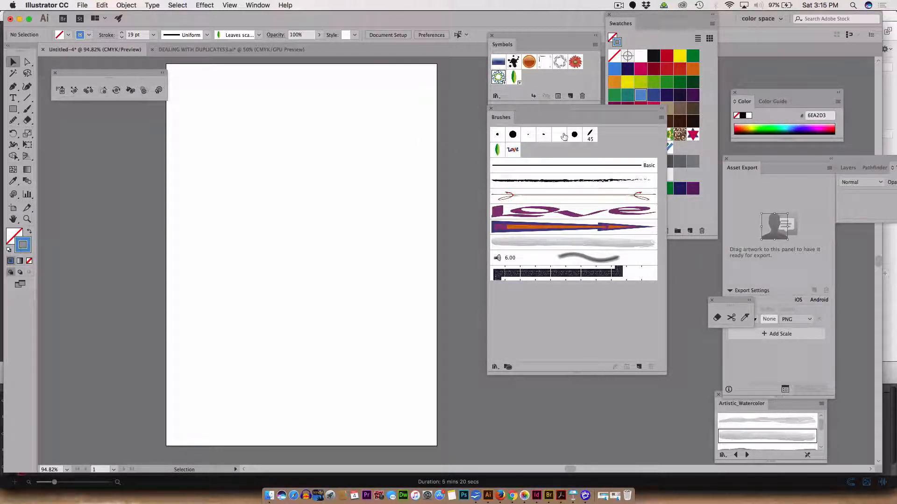
# Create a new brush of the Pattern Brush type.
pyautogui.click(661, 119)
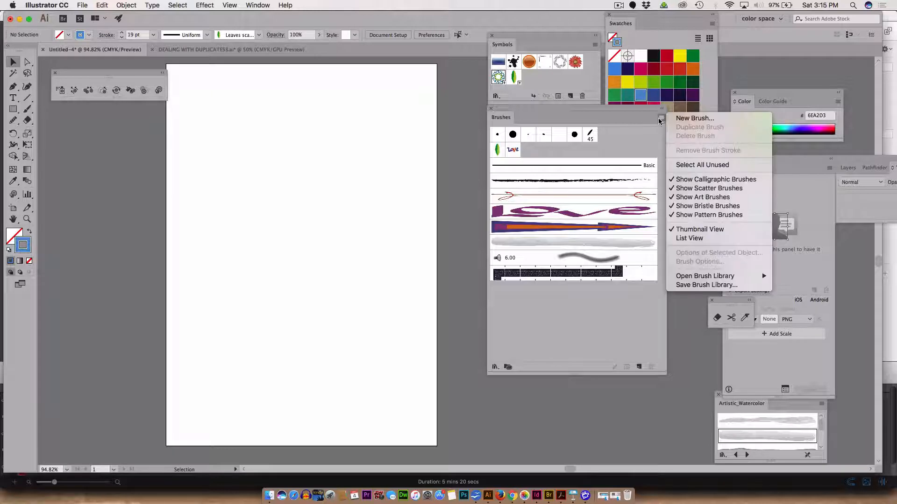
pyautogui.click(687, 120)
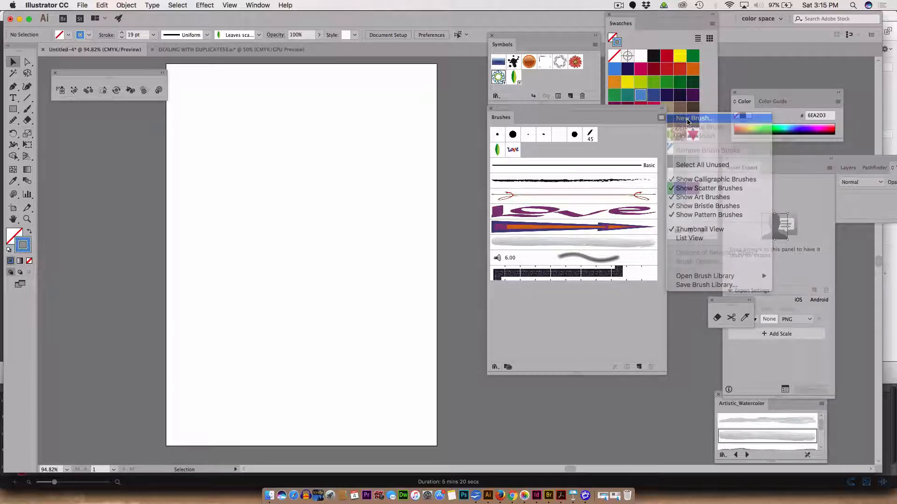
pyautogui.click(359, 156)
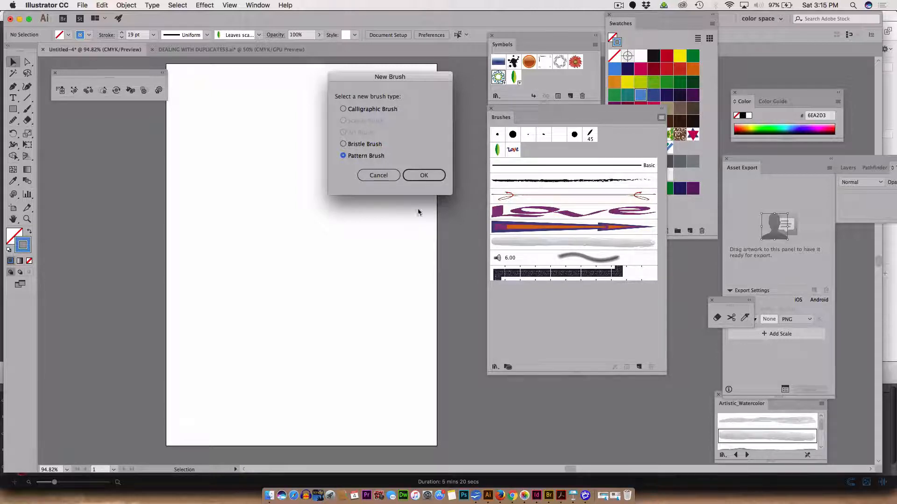
pyautogui.click(416, 174)
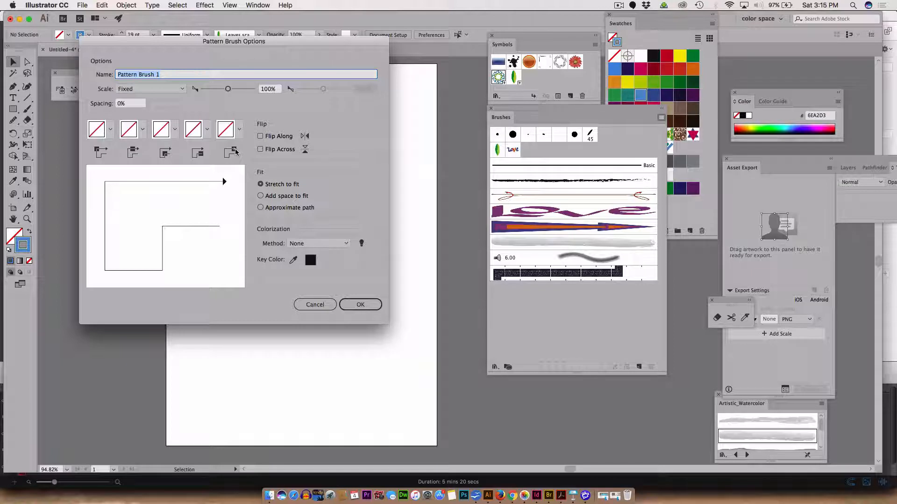
# Set the pattern brush's side tile to New Pattern Swatch 2.
pyautogui.click(129, 135)
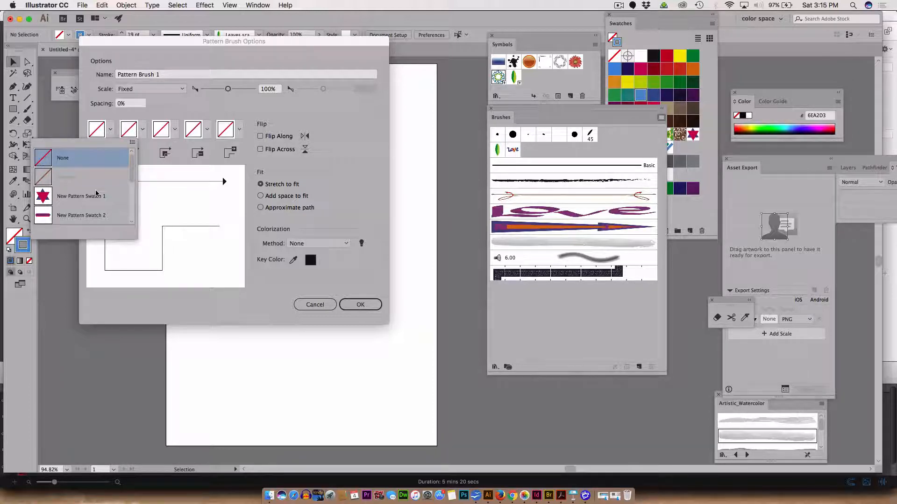
pyautogui.scroll(-2, 93, 192)
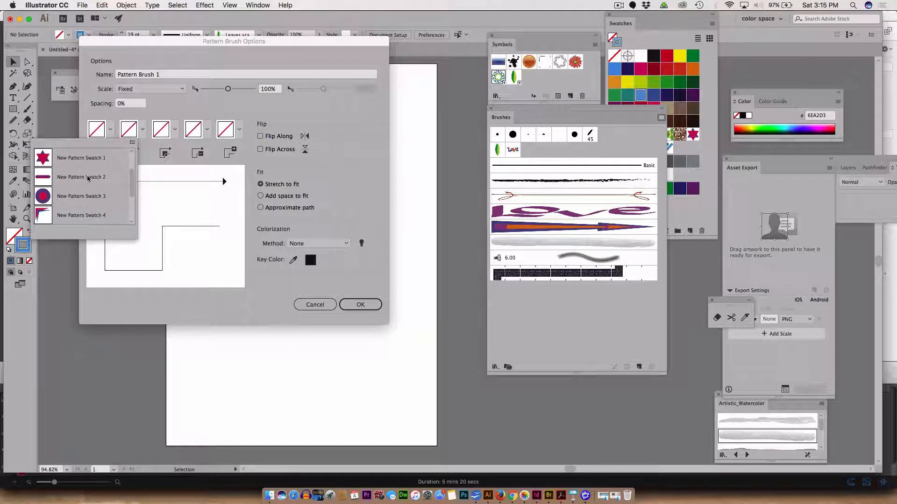
pyautogui.click(86, 177)
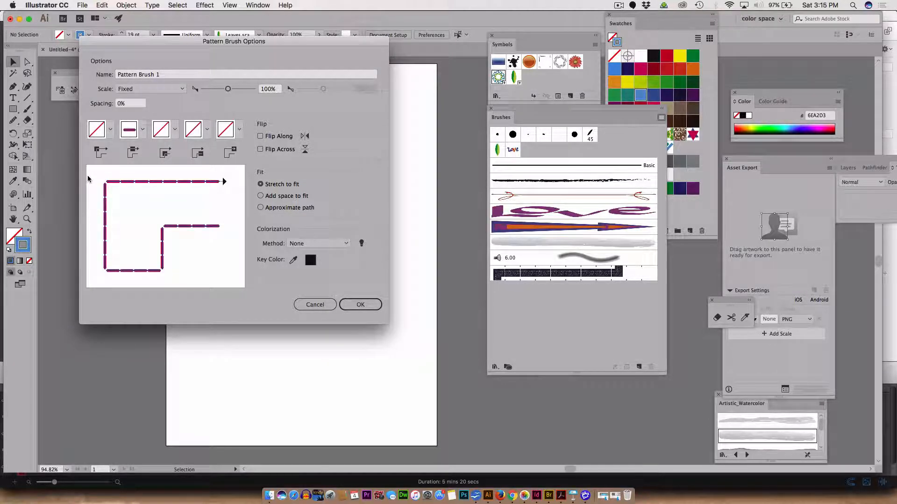
# Try New Pattern Swatch 6 as the side tile, and return the tile to New Pattern Swatch 2.
pyautogui.click(140, 132)
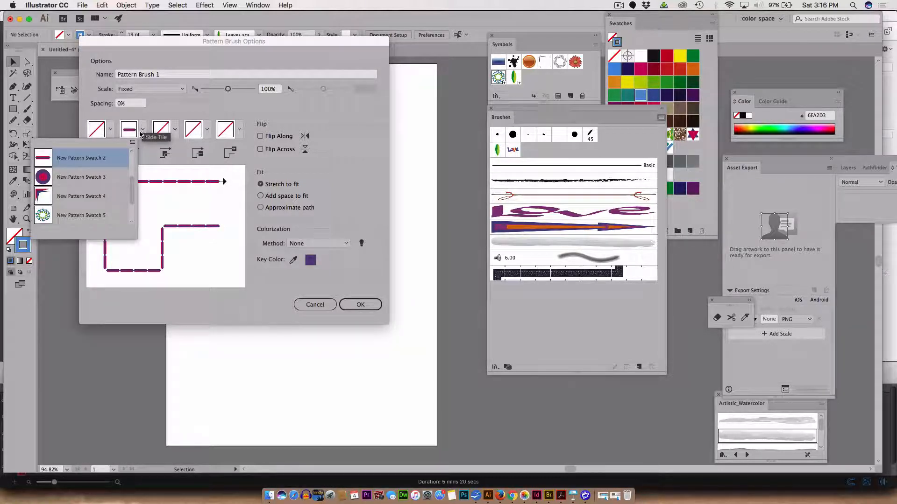
pyautogui.scroll(-1, 96, 167)
pyautogui.scroll(-1, 96, 168)
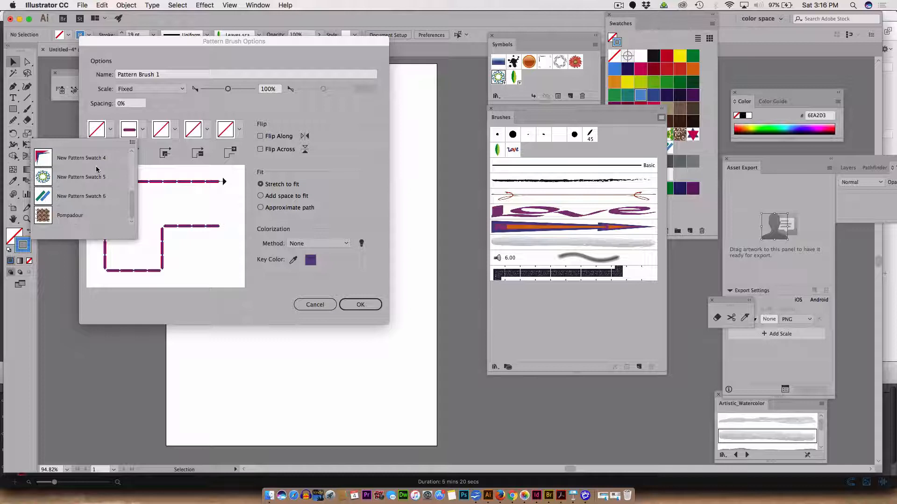
pyautogui.click(76, 200)
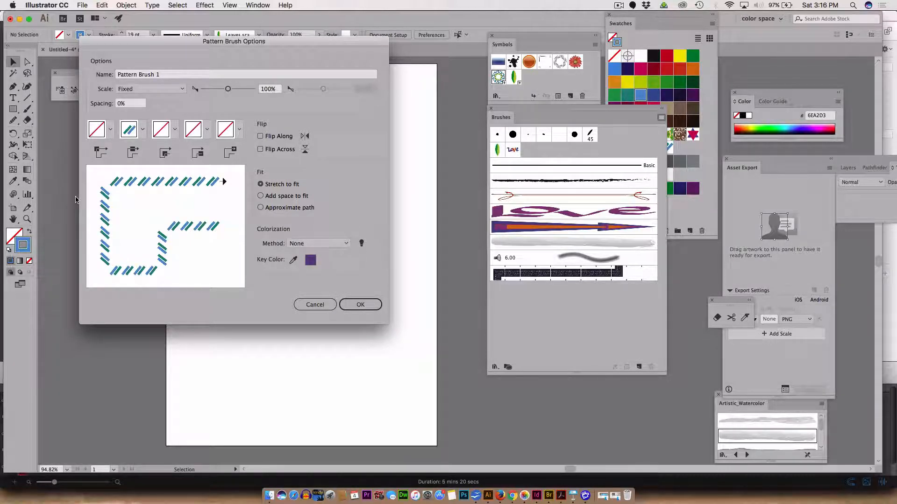
pyautogui.click(134, 132)
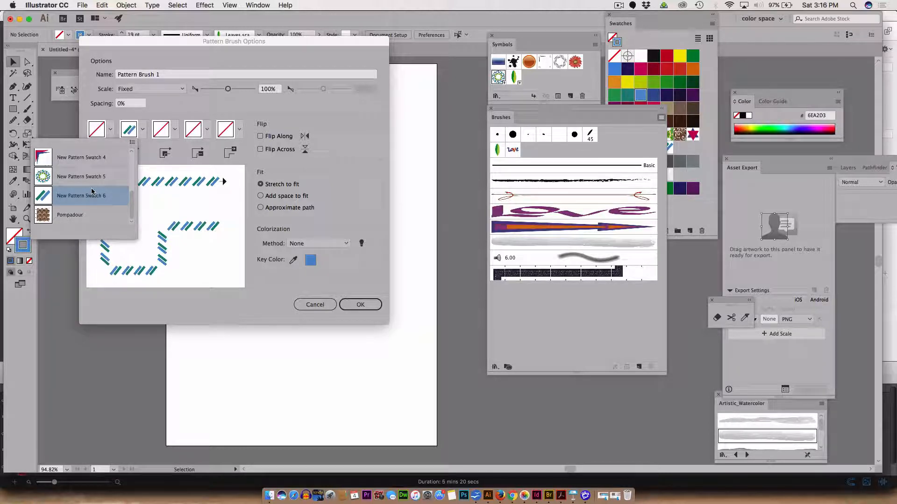
pyautogui.scroll(5, 92, 191)
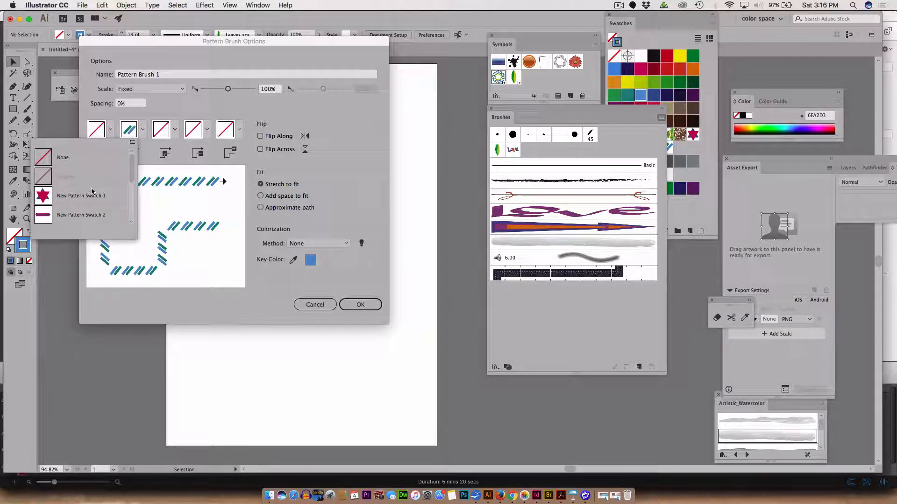
pyautogui.click(84, 219)
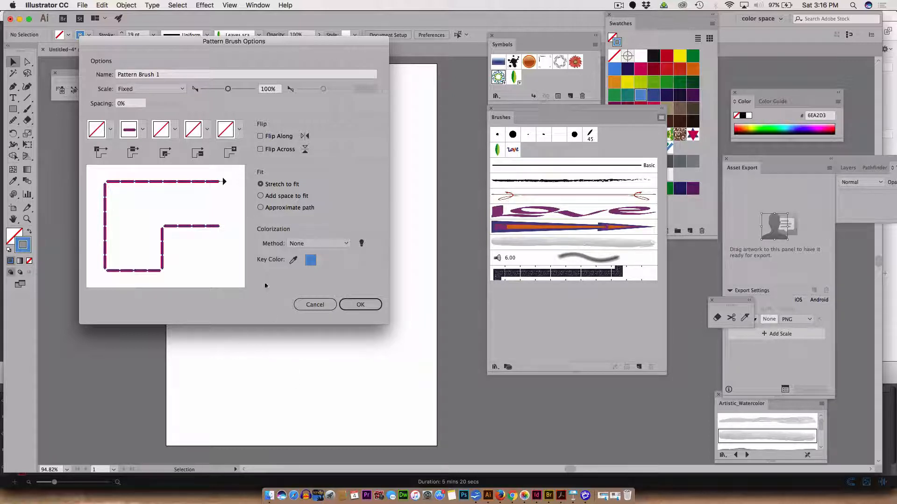
# Set the outer corner tile to New Pattern Swatch 3.
pyautogui.click(97, 131)
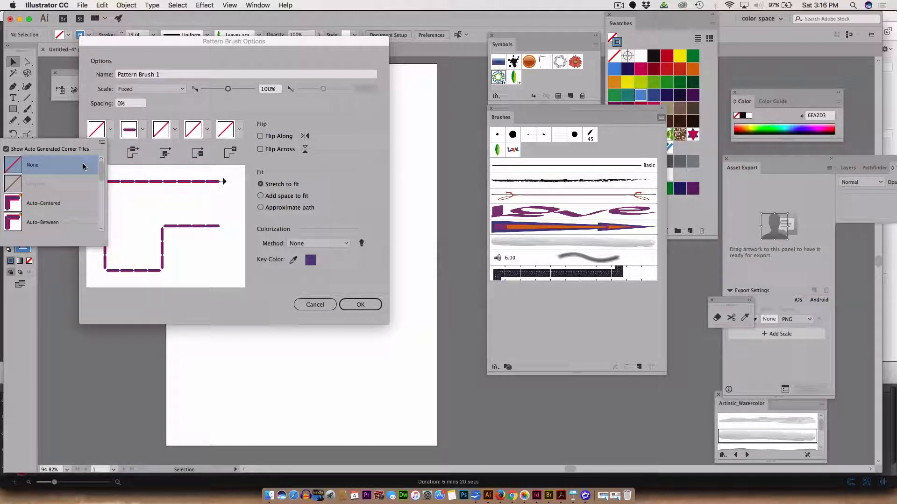
pyautogui.scroll(-3, 84, 166)
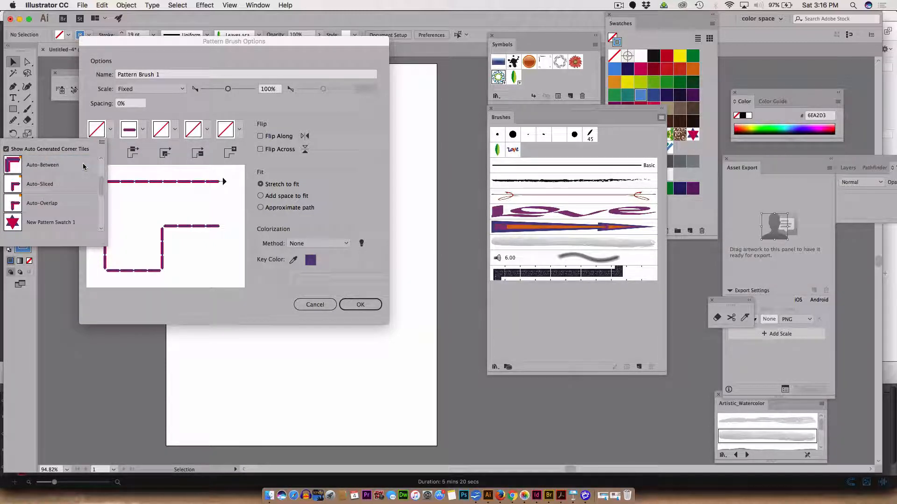
pyautogui.scroll(-3, 71, 179)
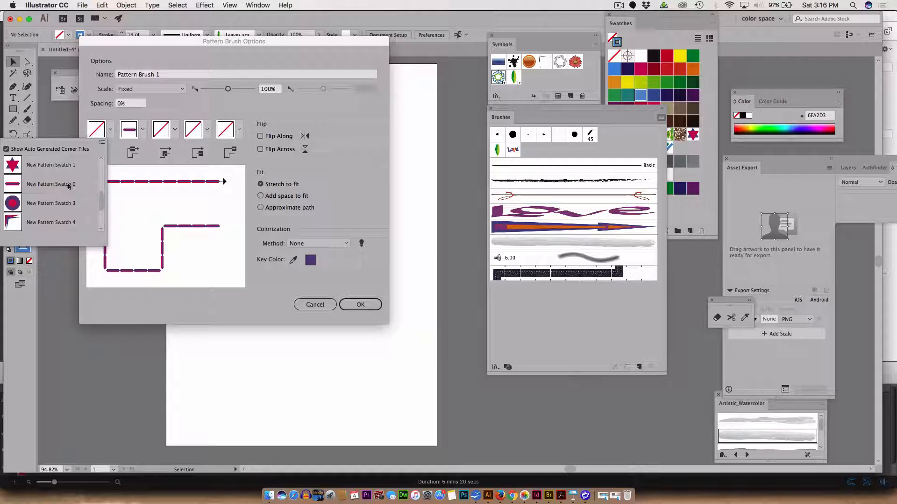
pyautogui.click(57, 205)
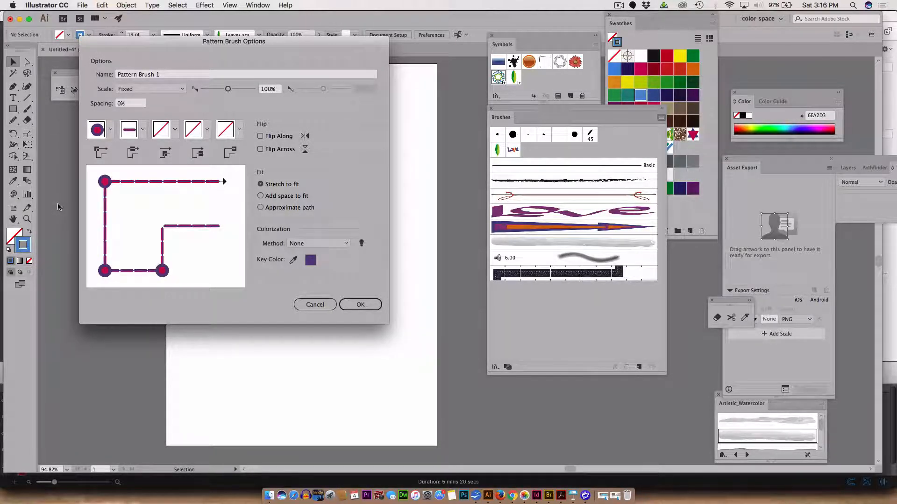
# Try New Pattern Swatch 1 as the inner corner tile, and replace it with New Pattern Swatch 4.
pyautogui.click(168, 133)
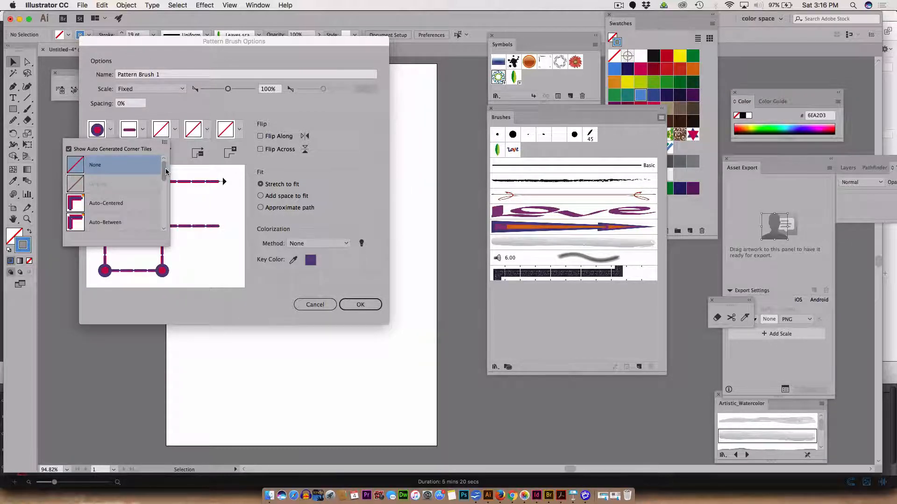
pyautogui.moveTo(166, 172); pyautogui.dragTo(159, 203)
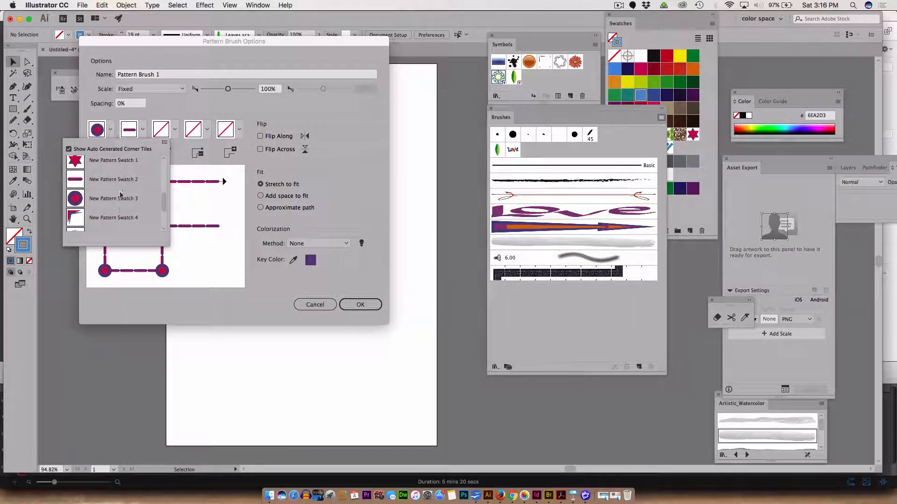
pyautogui.click(123, 160)
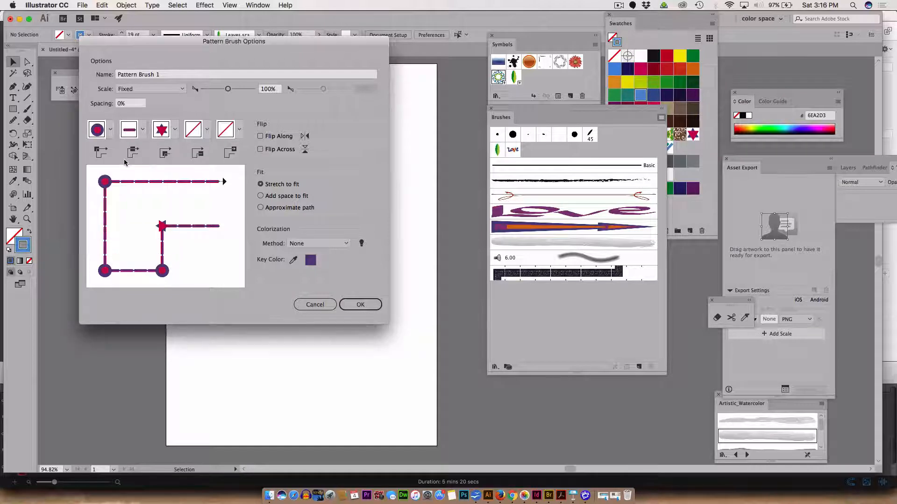
pyautogui.click(164, 132)
pyautogui.click(107, 222)
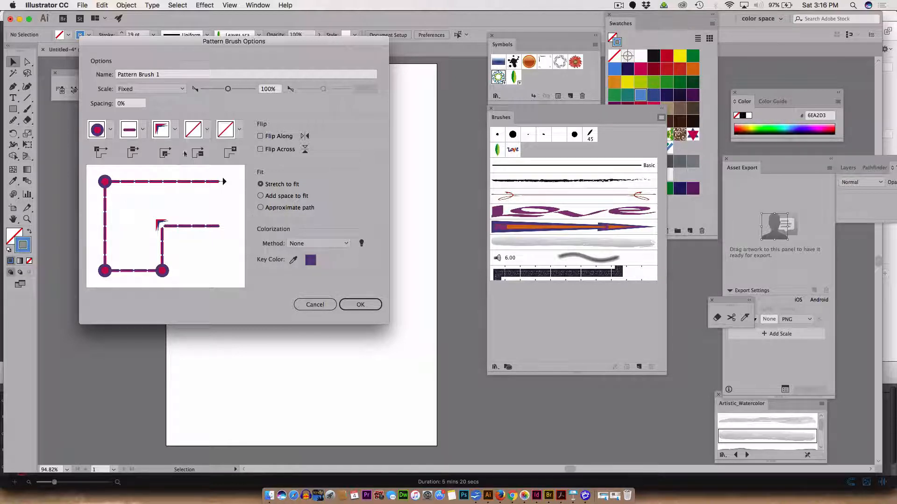
# Set the start tile to New Pattern Swatch 3 and the end tile to New Pattern Swatch 1, and accept the brush settings.
pyautogui.click(199, 130)
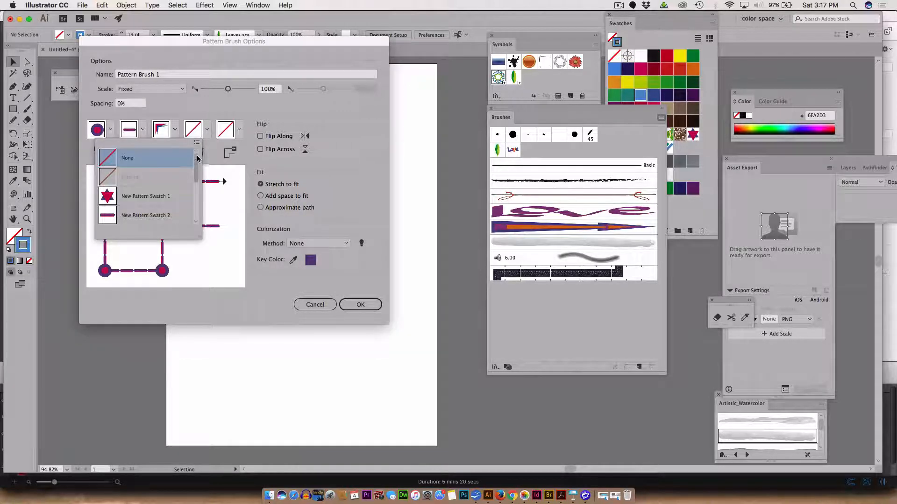
pyautogui.moveTo(197, 171); pyautogui.dragTo(197, 180)
pyautogui.click(161, 198)
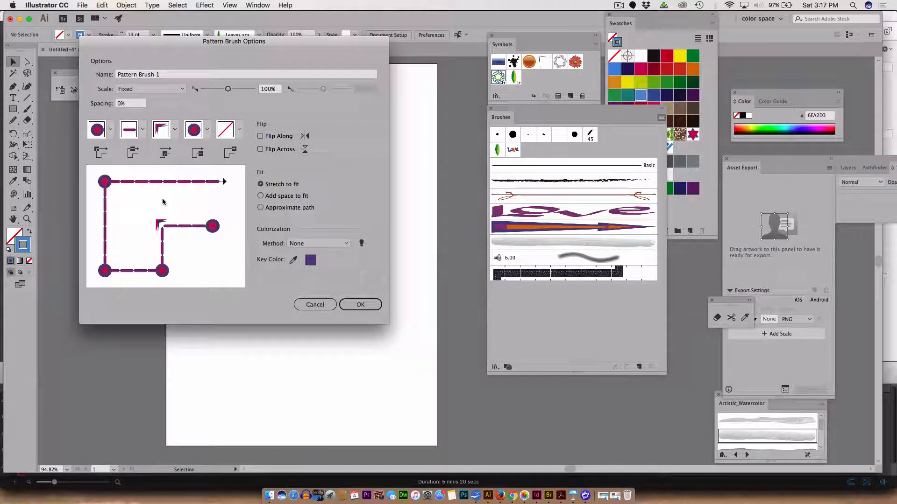
pyautogui.click(230, 131)
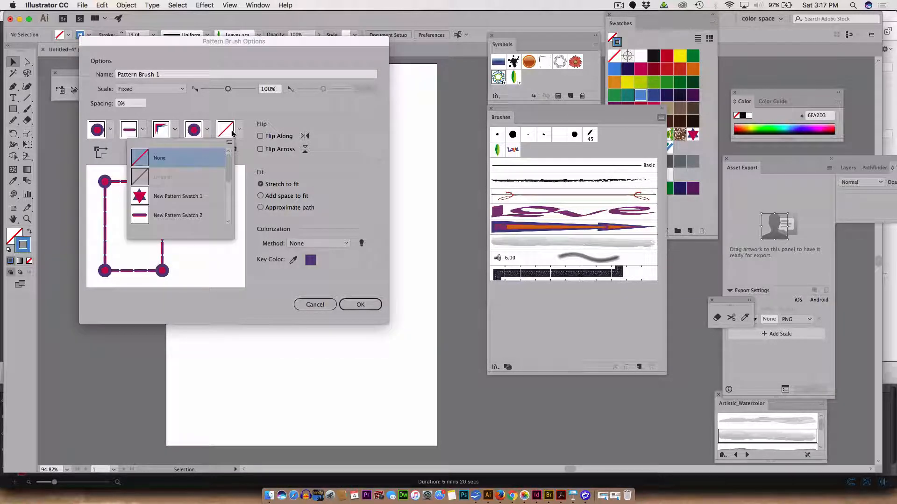
pyautogui.click(173, 199)
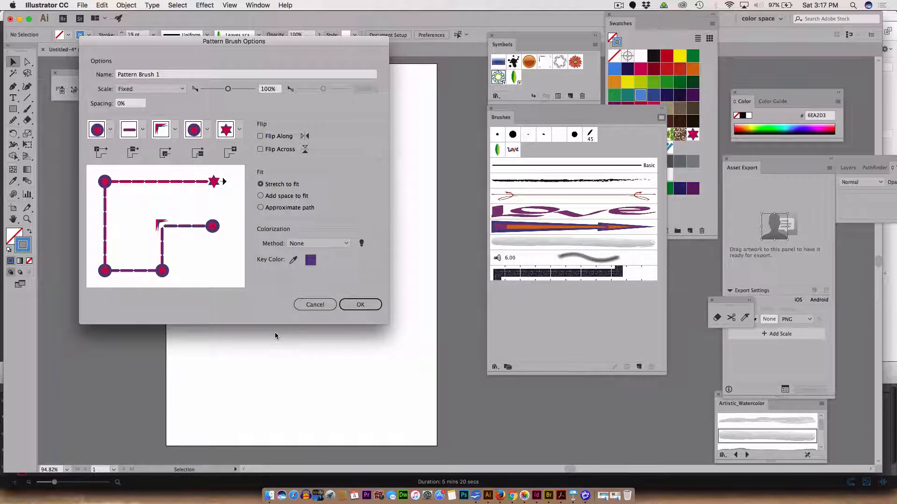
pyautogui.click(360, 305)
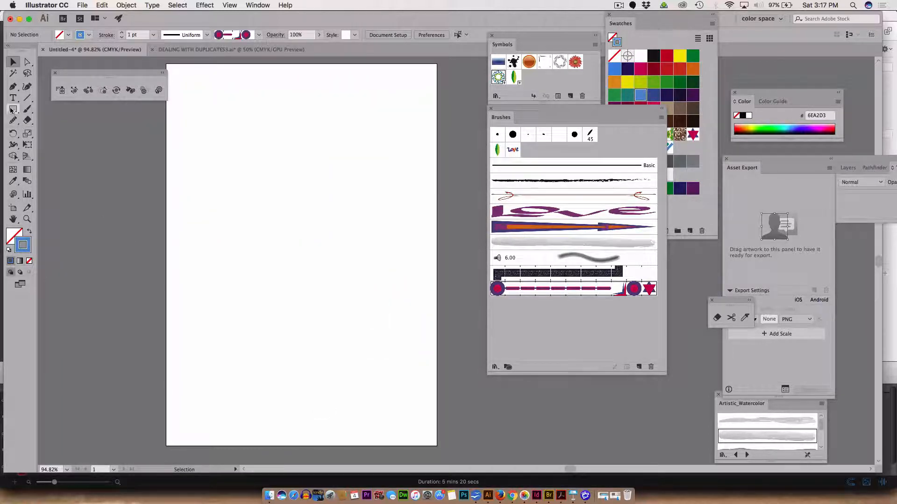
# Draw a circle about 3.8 in across in the artboard's upper half and apply the new pattern brush to its stroke.
pyautogui.moveTo(13, 109); pyautogui.dragTo(47, 132)
pyautogui.moveTo(234, 125); pyautogui.dragTo(354, 245)
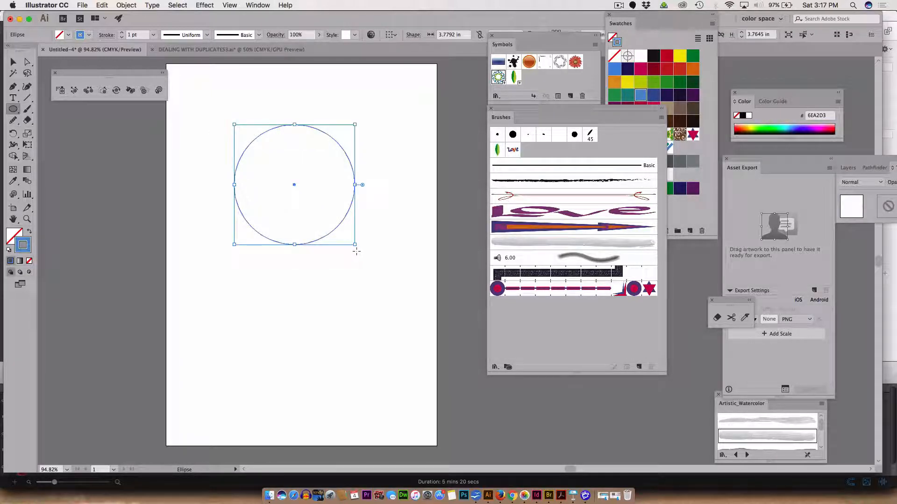
pyautogui.click(542, 289)
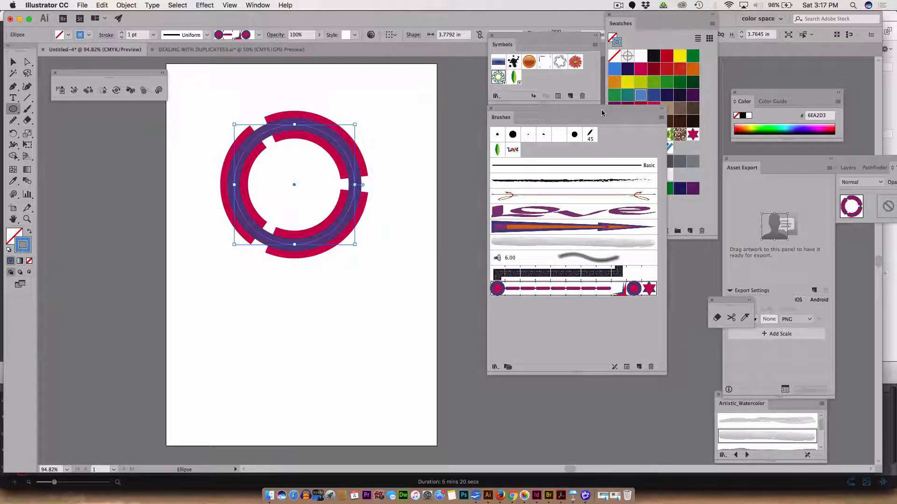
# Move the Brushes panel clear of the Swatches panel and inspect the selected blue swatch's options without changing them.
pyautogui.moveTo(602, 113); pyautogui.dragTo(599, 247)
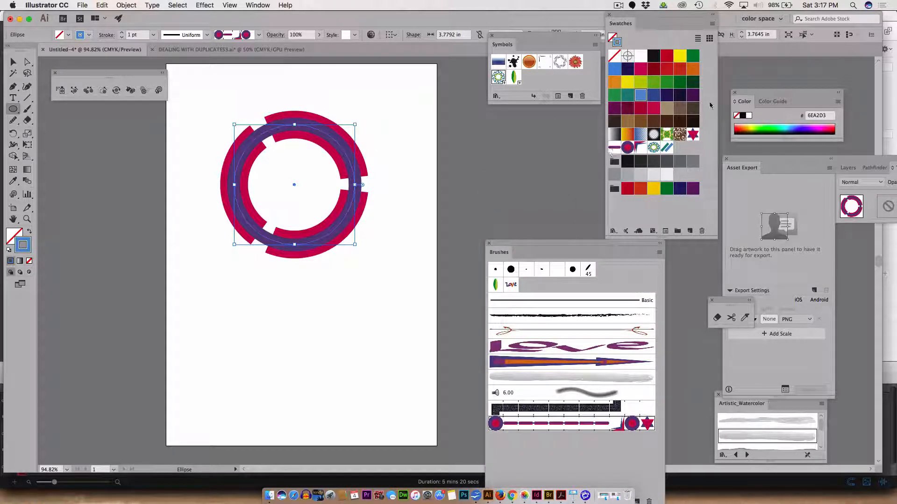
pyautogui.click(712, 24)
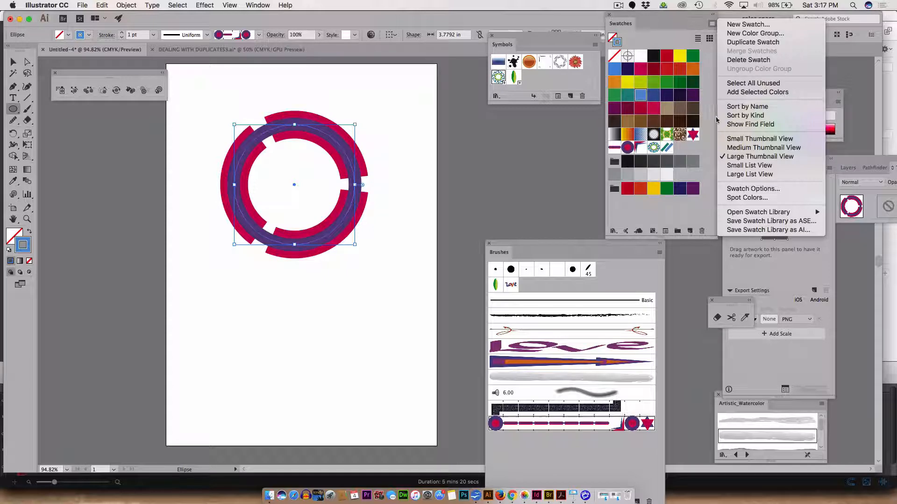
pyautogui.click(733, 190)
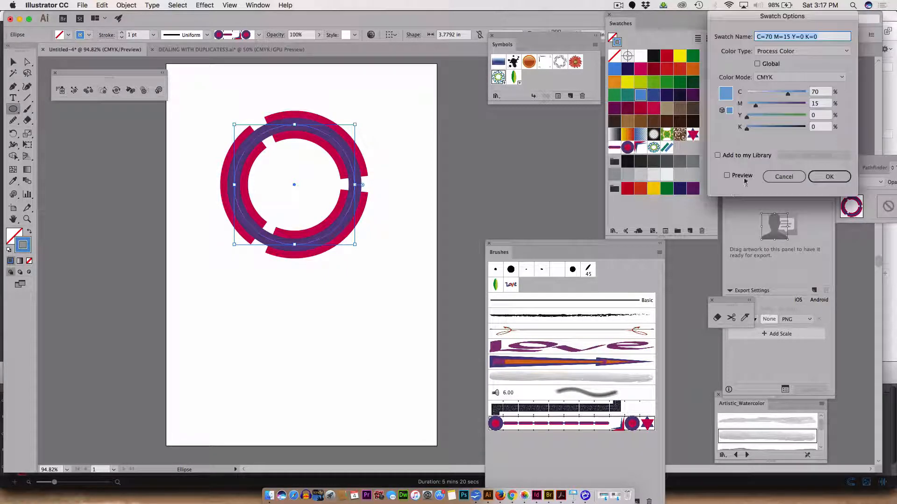
pyautogui.click(775, 177)
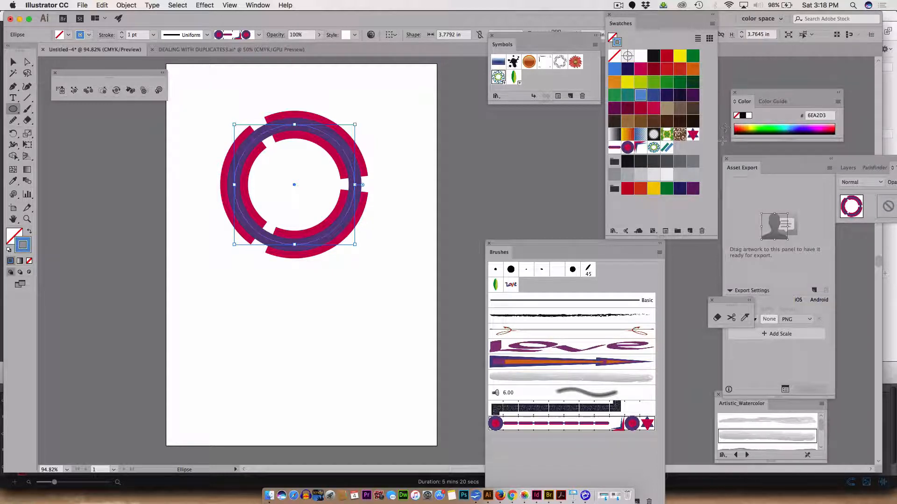
pyautogui.click(712, 25)
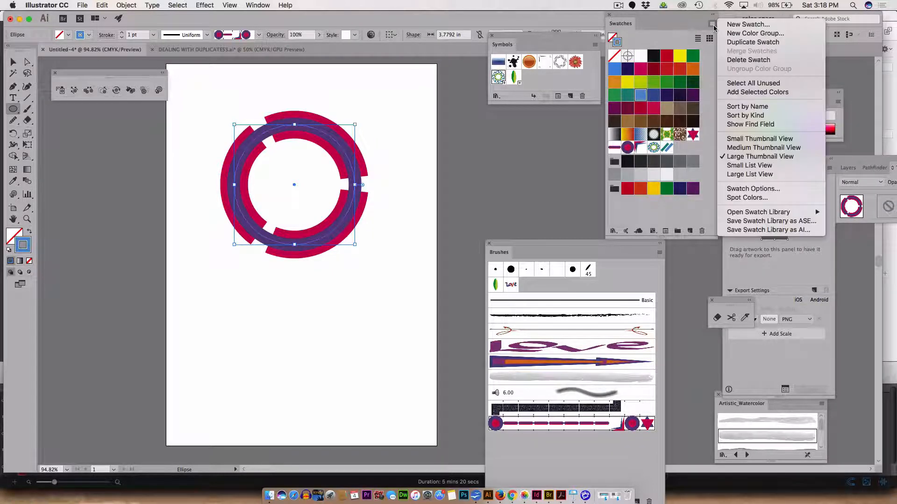
pyautogui.click(713, 25)
# Enlarge the Swatches panel, compare its small thumbnail and list views, and set it to Large Thumbnail View.
pyautogui.moveTo(711, 237); pyautogui.dragTo(800, 316)
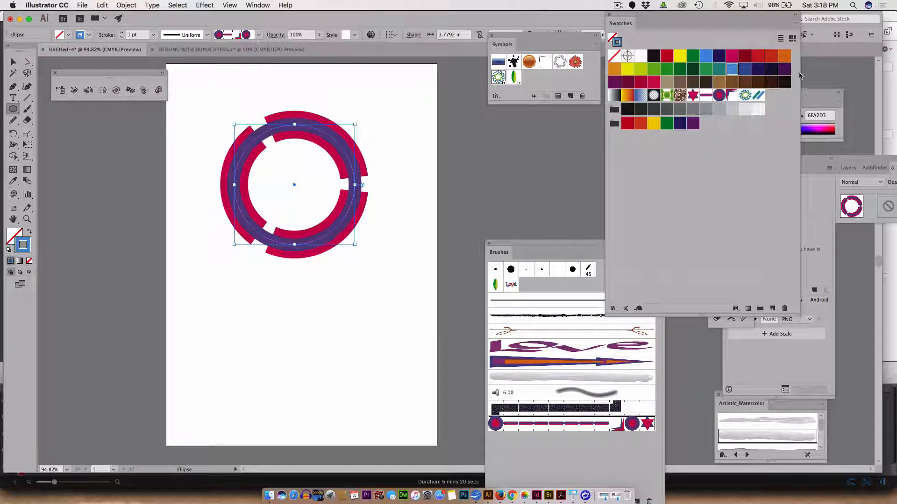
pyautogui.click(792, 39)
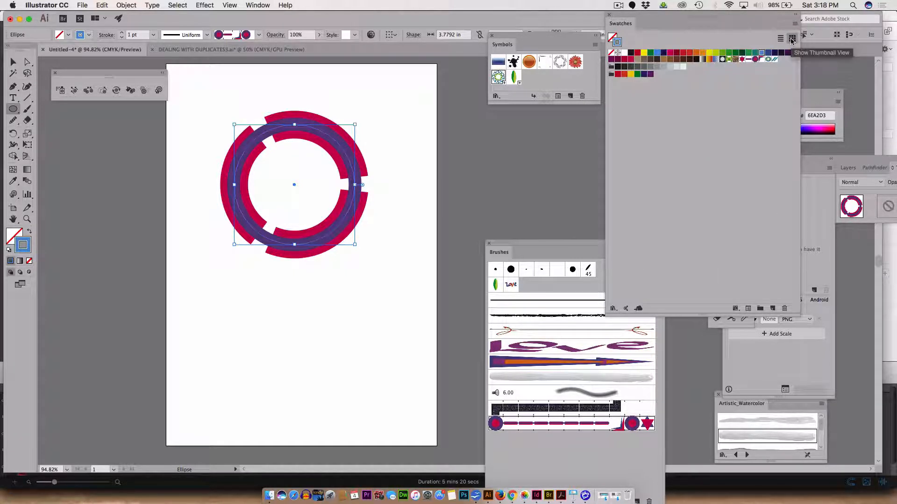
pyautogui.click(780, 38)
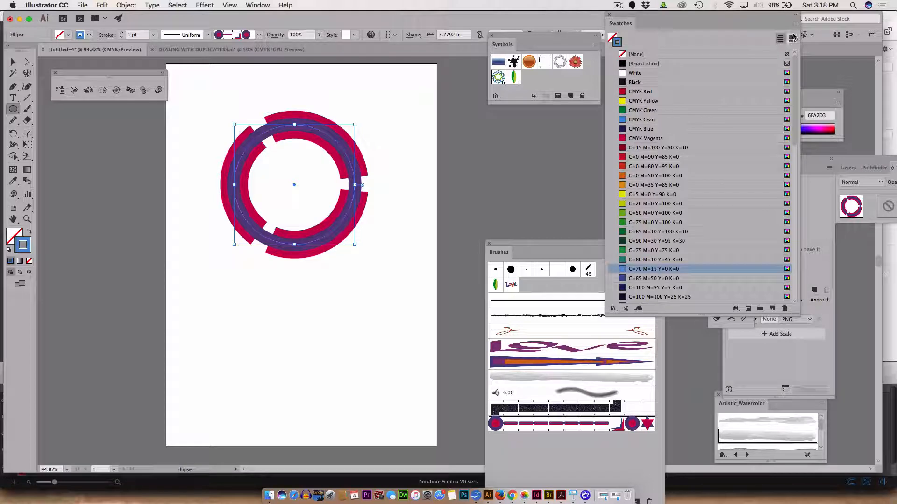
pyautogui.click(793, 38)
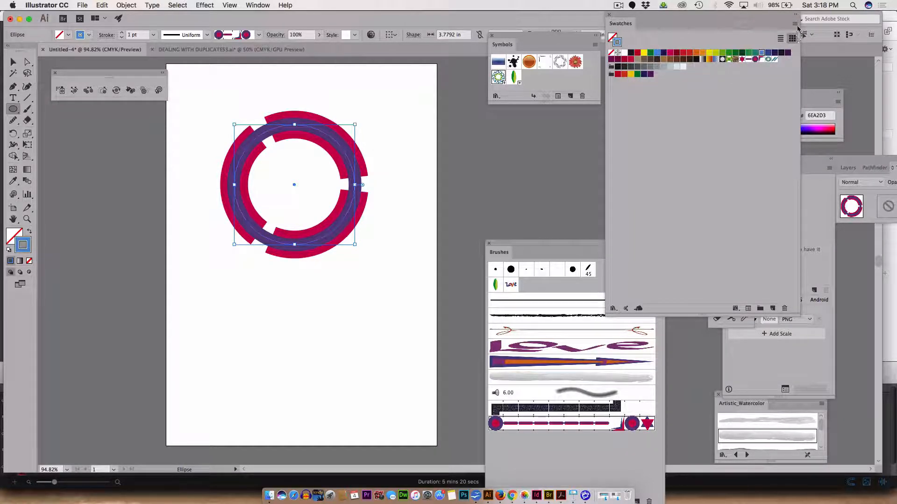
pyautogui.click(795, 23)
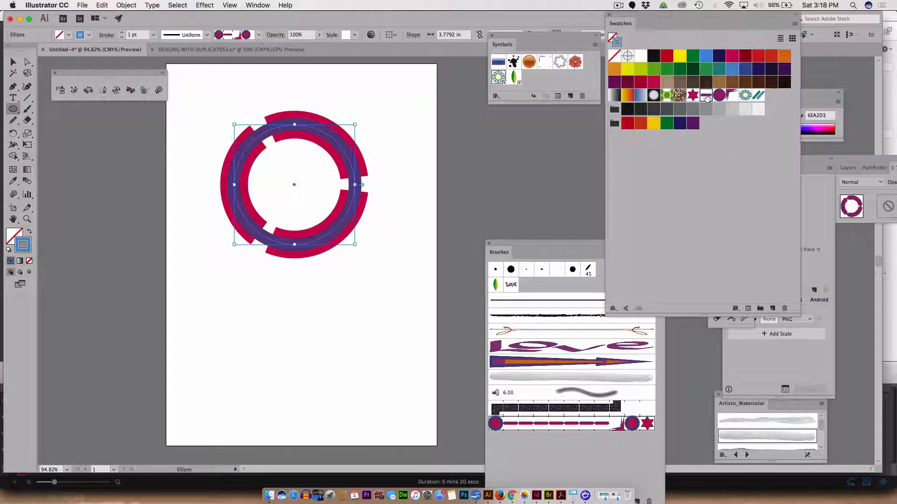
# Place the New Pattern Swatch 2 artwork in the artboard's lower half twice, deleting it each time.
pyautogui.moveTo(707, 97); pyautogui.dragTo(363, 343)
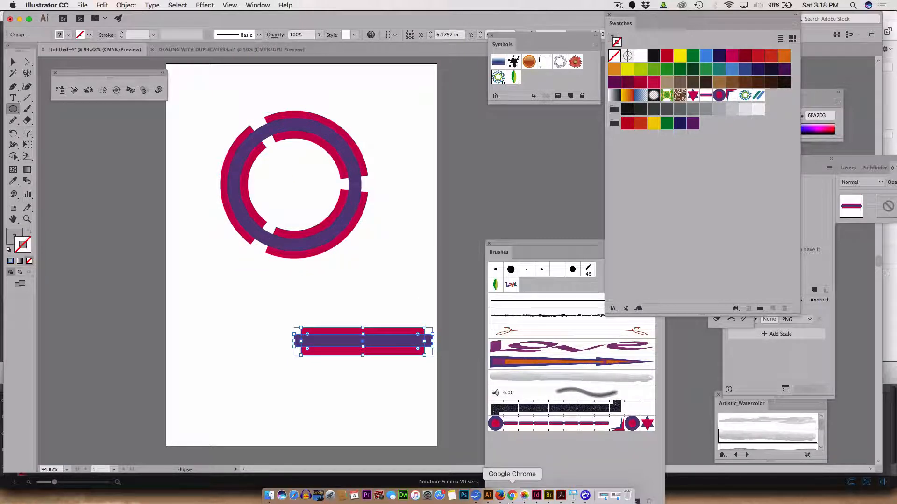
pyautogui.press('Delete')
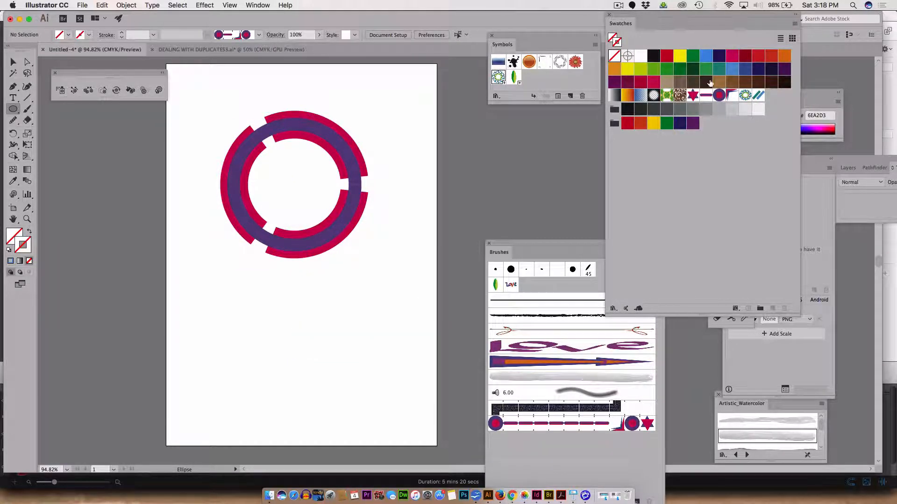
pyautogui.moveTo(707, 99); pyautogui.dragTo(359, 369)
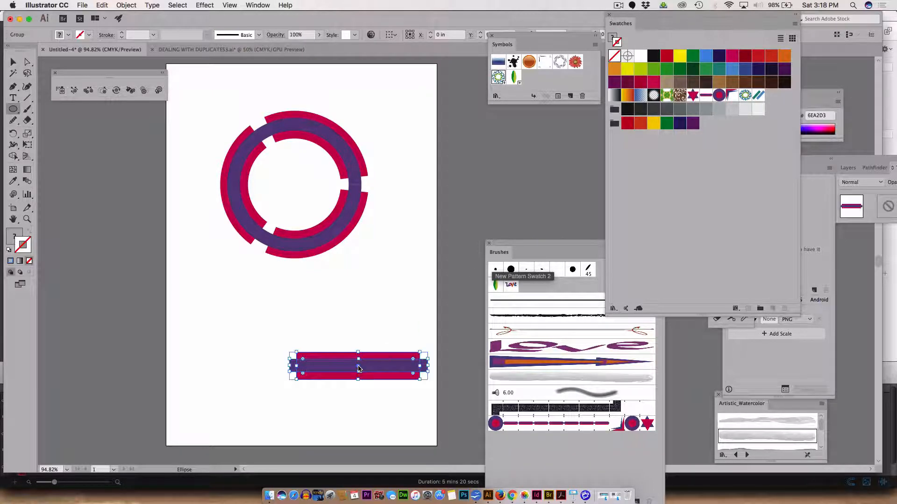
pyautogui.press('Delete')
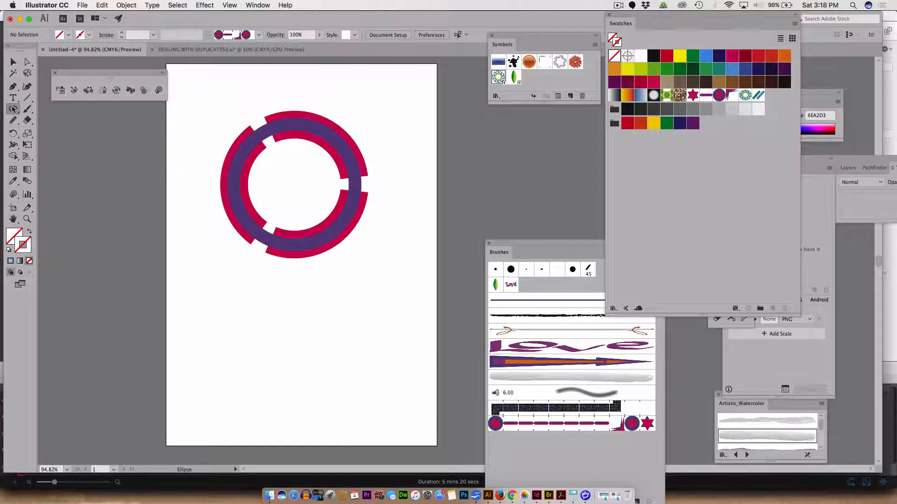
# Try Pattern Brush 1 on a five-segment zigzag path drawn with the Pen tool below the circle, and delete the path.
pyautogui.click(13, 86)
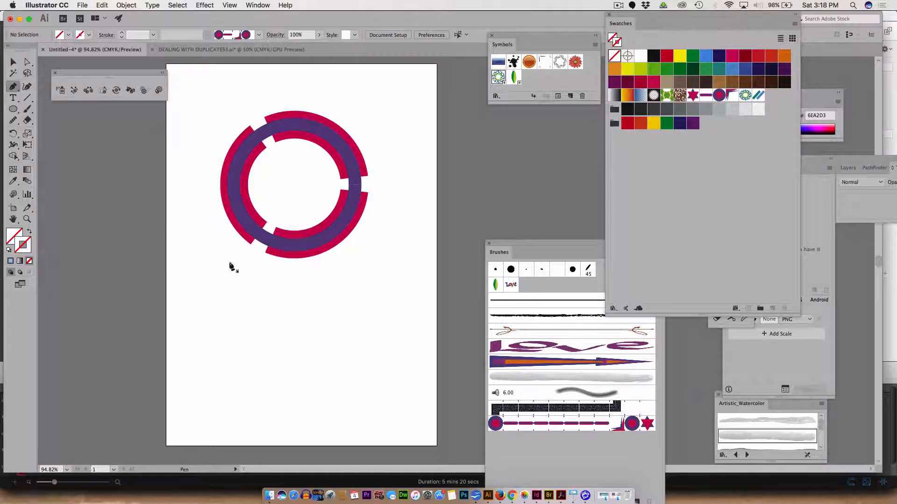
pyautogui.click(185, 348)
pyautogui.click(215, 292)
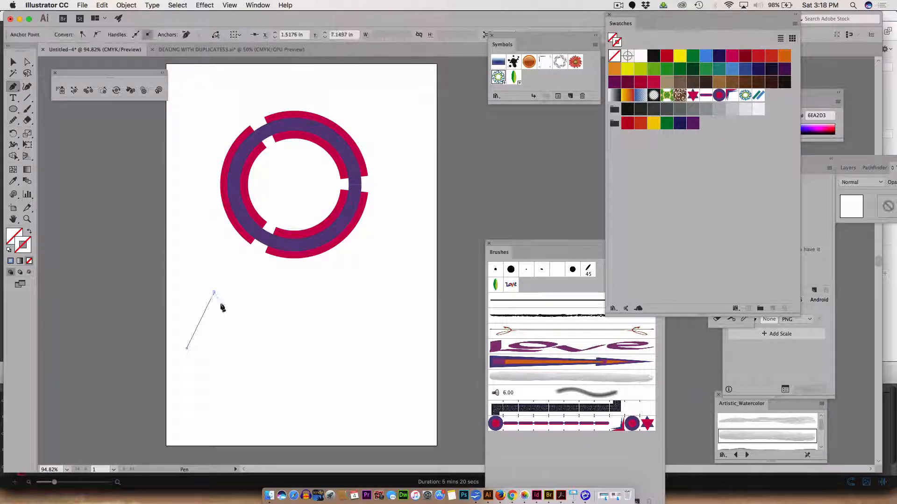
pyautogui.click(242, 346)
pyautogui.click(257, 409)
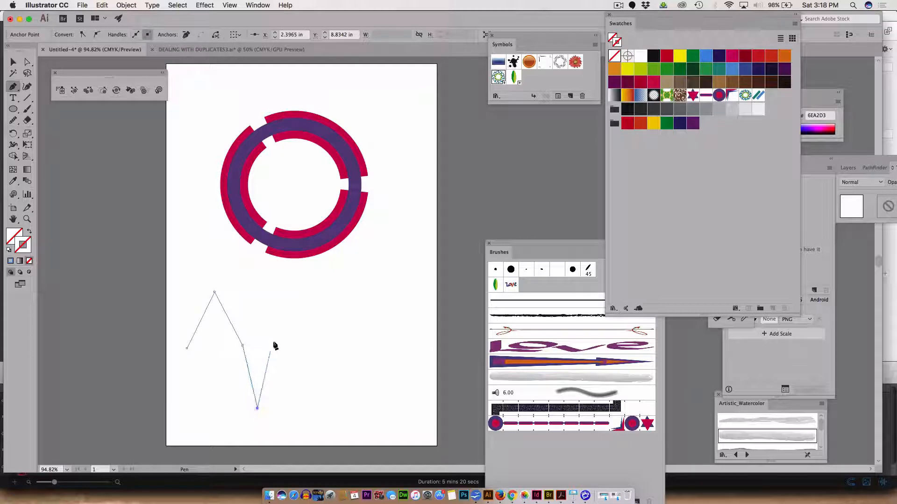
pyautogui.click(277, 336)
pyautogui.click(382, 337)
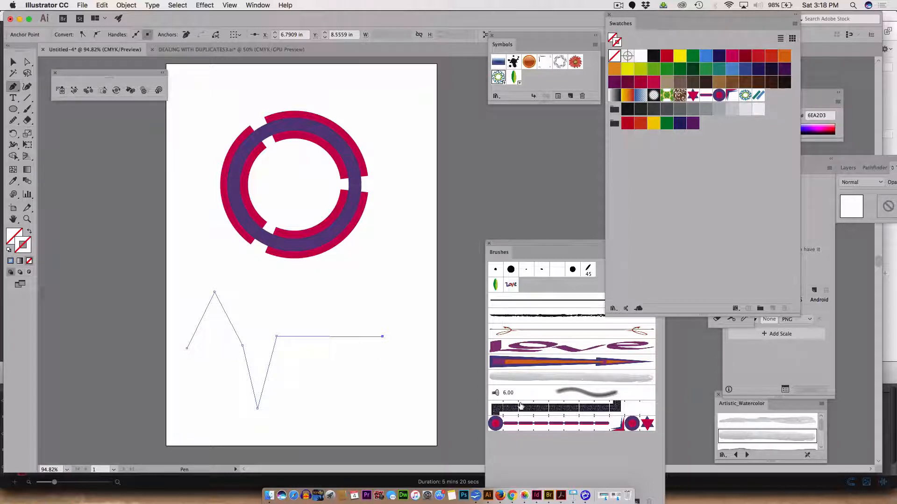
pyautogui.click(519, 429)
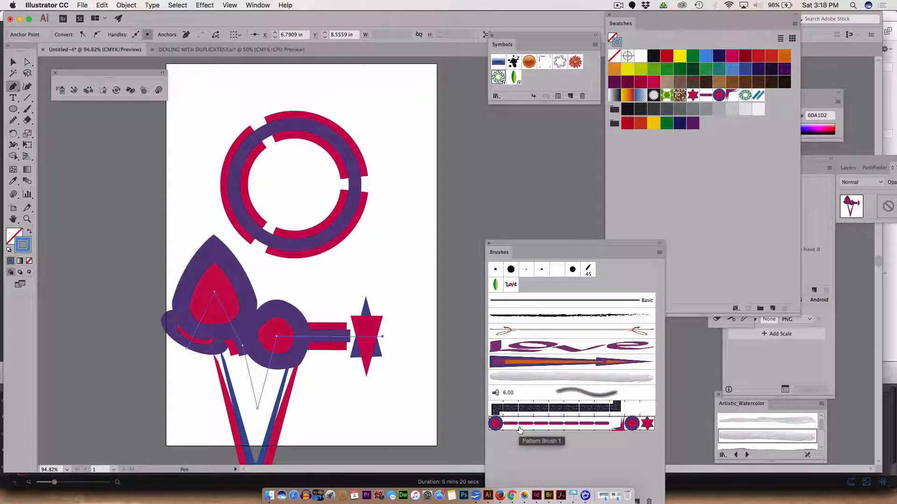
pyautogui.press('Delete')
pyautogui.press('Delete')
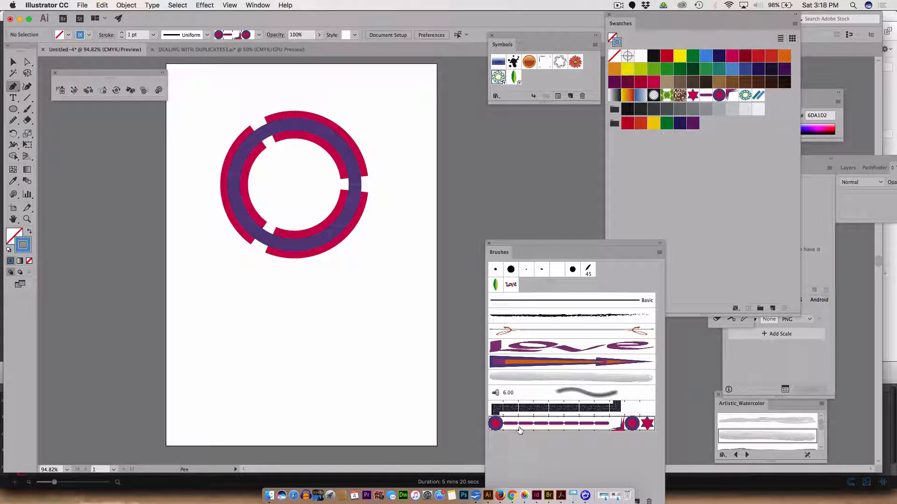
# Draw an open zigzag path from the pasteboard across the artboard's lower half with the Pen tool and apply Pattern Brush 1.
pyautogui.press('super+minus')
pyautogui.press('super+minus')
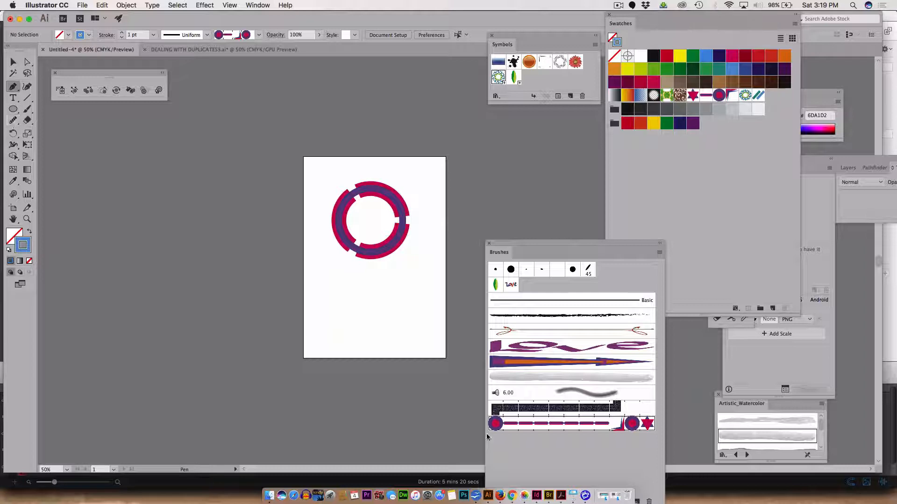
pyautogui.hscroll(-5, 311, 359)
pyautogui.scroll(2, 311, 359)
pyautogui.click(265, 341)
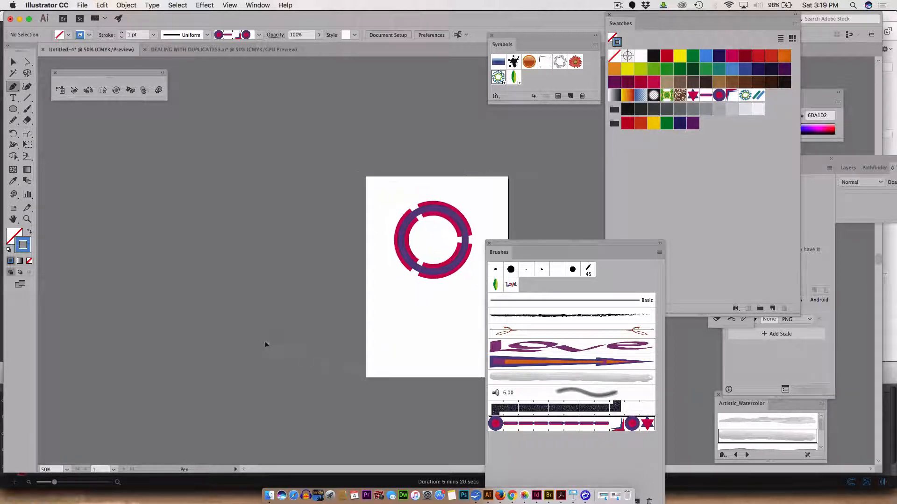
pyautogui.click(414, 333)
pyautogui.click(400, 360)
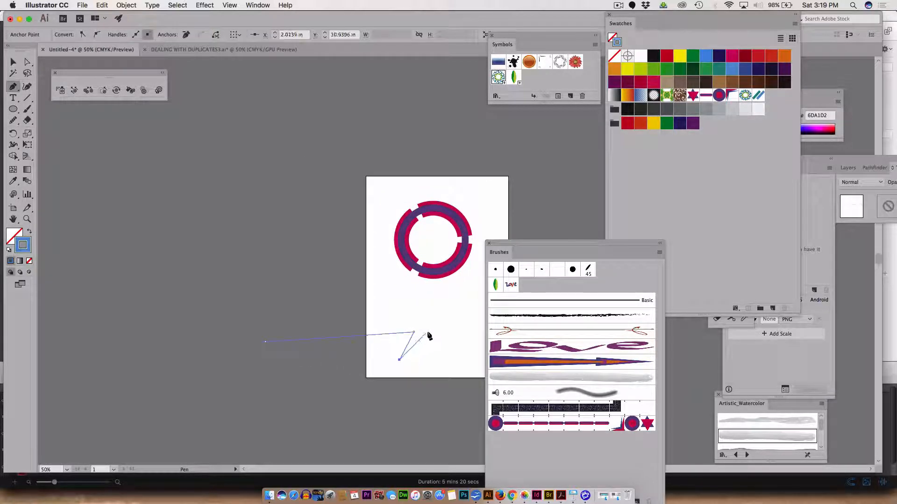
pyautogui.click(428, 332)
pyautogui.click(456, 299)
pyautogui.click(450, 333)
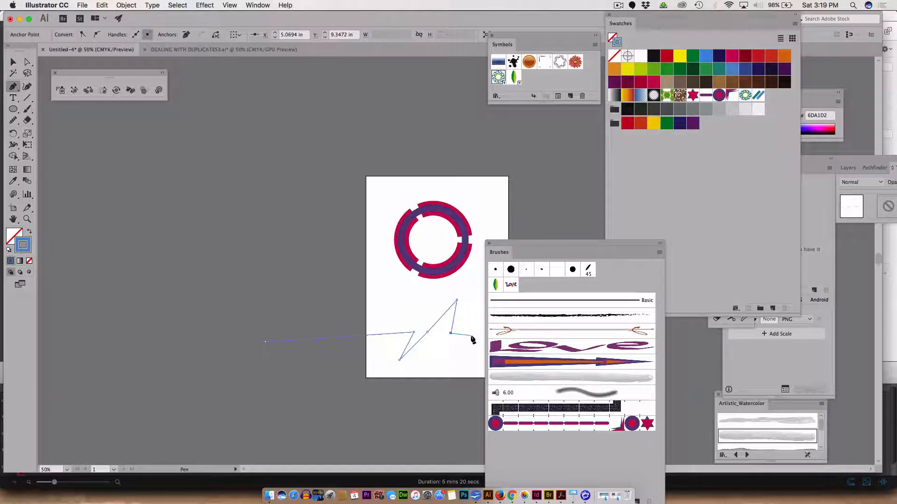
pyautogui.click(477, 335)
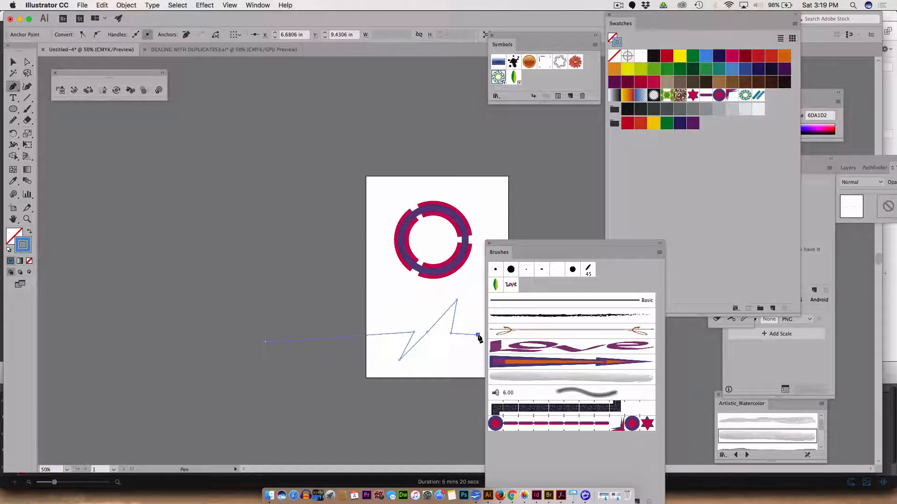
pyautogui.click(516, 418)
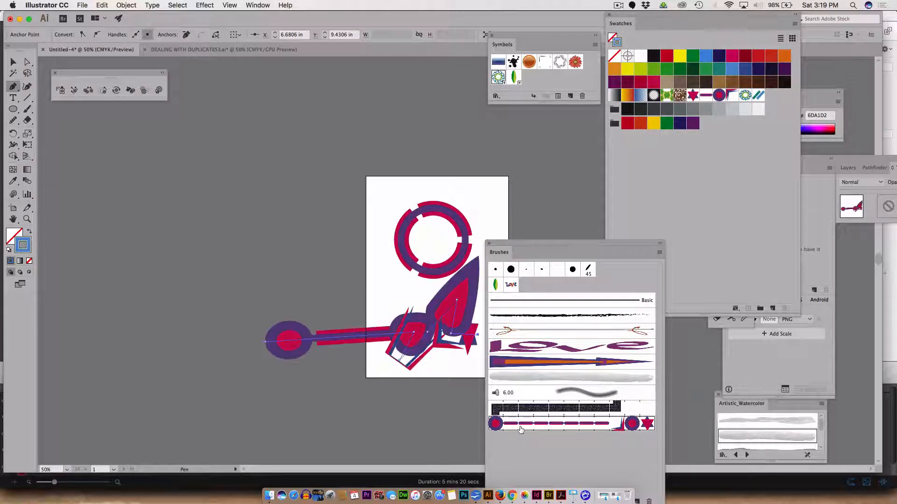
# Reposition and stretch the brushed zigzag path horizontally to examine how the pattern tiles adapt, and delete it.
pyautogui.press('v')
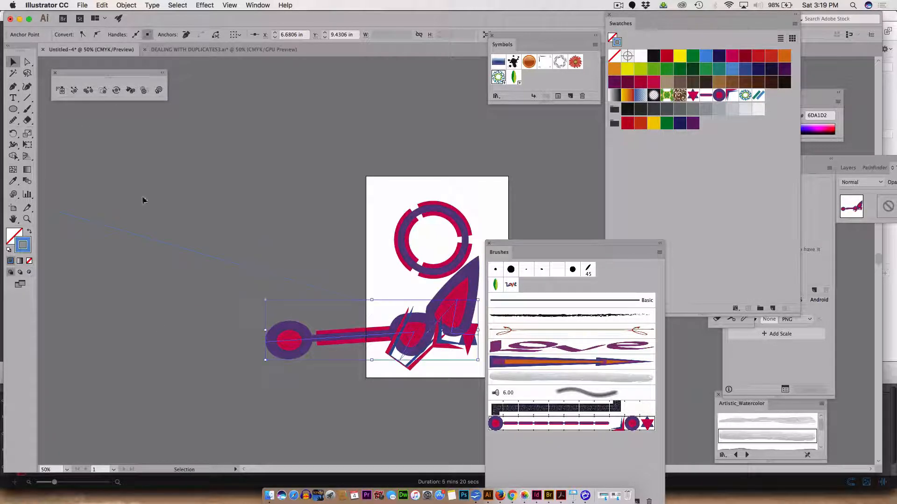
pyautogui.moveTo(290, 342); pyautogui.dragTo(141, 264)
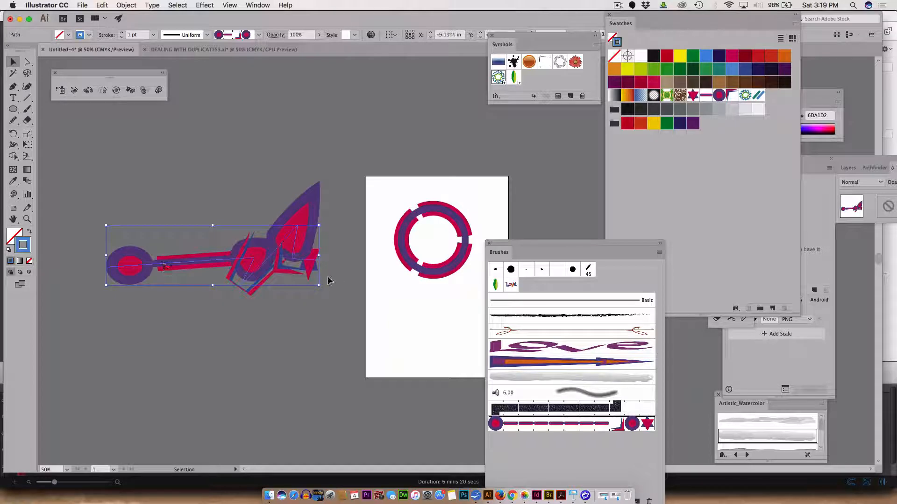
pyautogui.moveTo(319, 255); pyautogui.dragTo(432, 255)
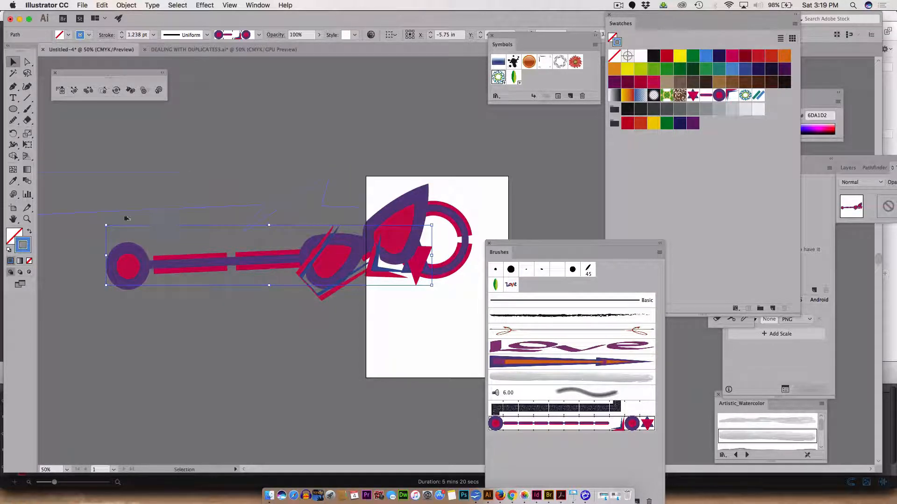
pyautogui.moveTo(126, 218); pyautogui.dragTo(73, 215)
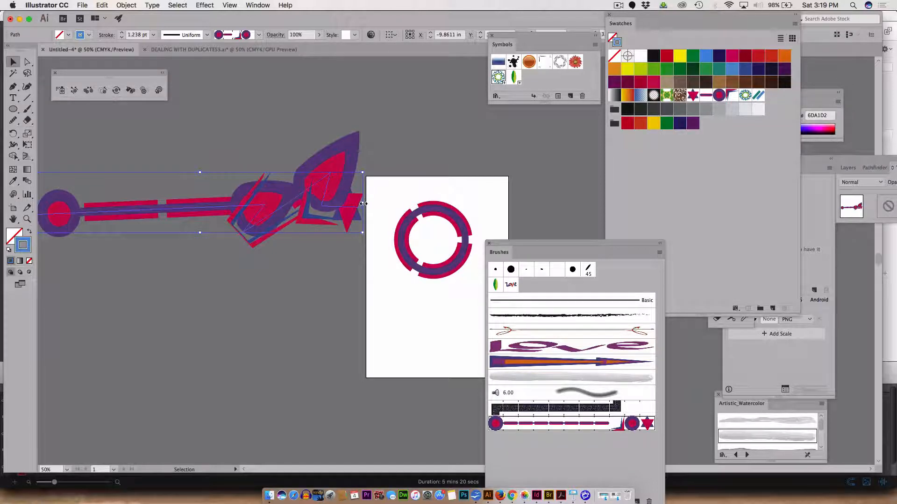
pyautogui.moveTo(365, 202); pyautogui.dragTo(580, 188)
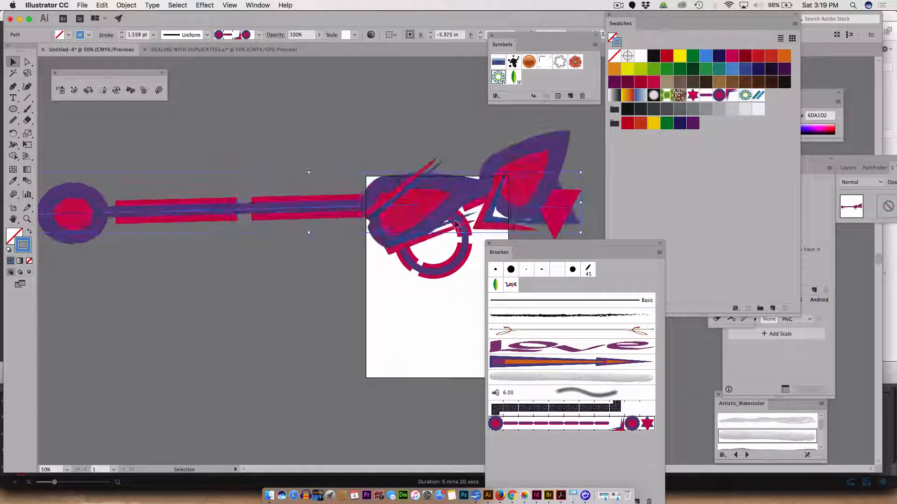
pyautogui.moveTo(446, 216)
pyautogui.mouseDown()
pyautogui.moveTo(301, 142)
pyautogui.moveTo(267, 145)
pyautogui.mouseUp()
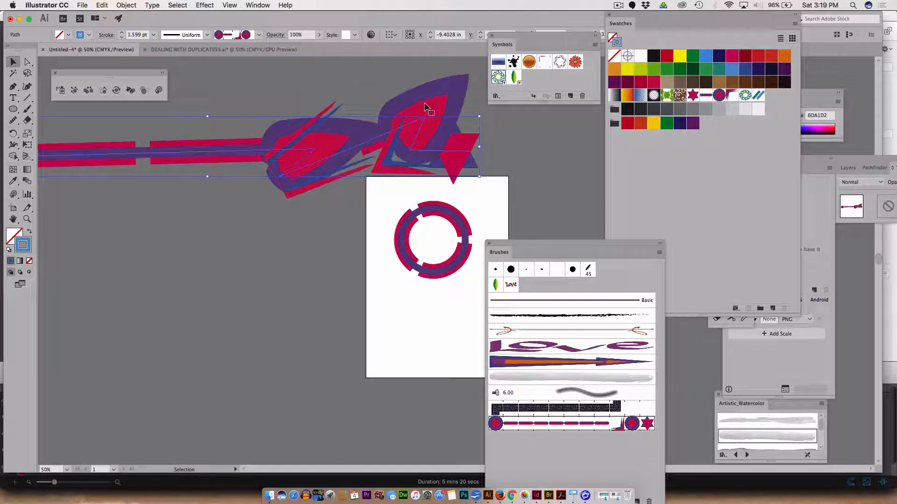
pyautogui.press('Delete')
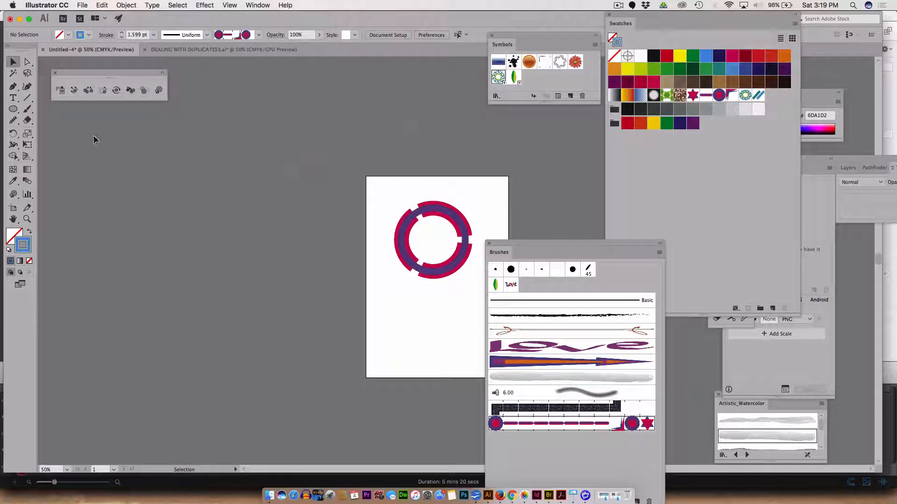
# Try an ellipse in the artboard's lower half, below the brushed circle, and delete it.
pyautogui.click(12, 111)
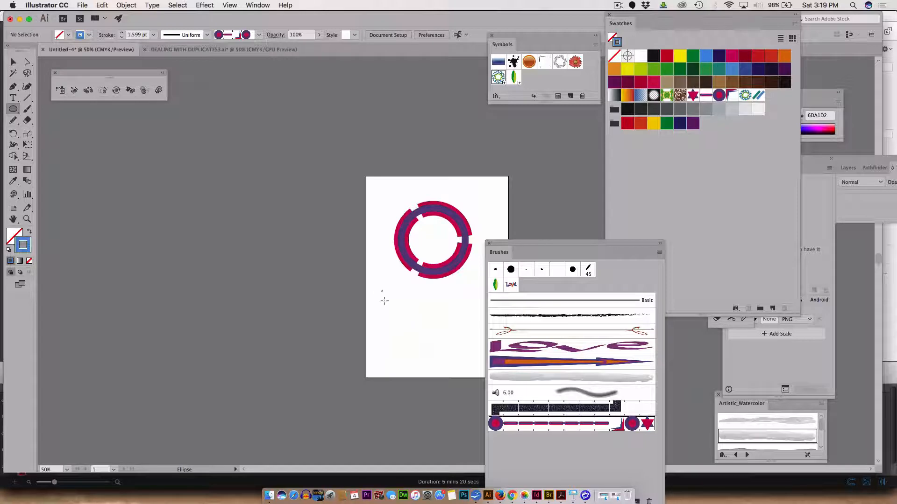
pyautogui.moveTo(381, 290); pyautogui.dragTo(449, 361)
pyautogui.press('Delete')
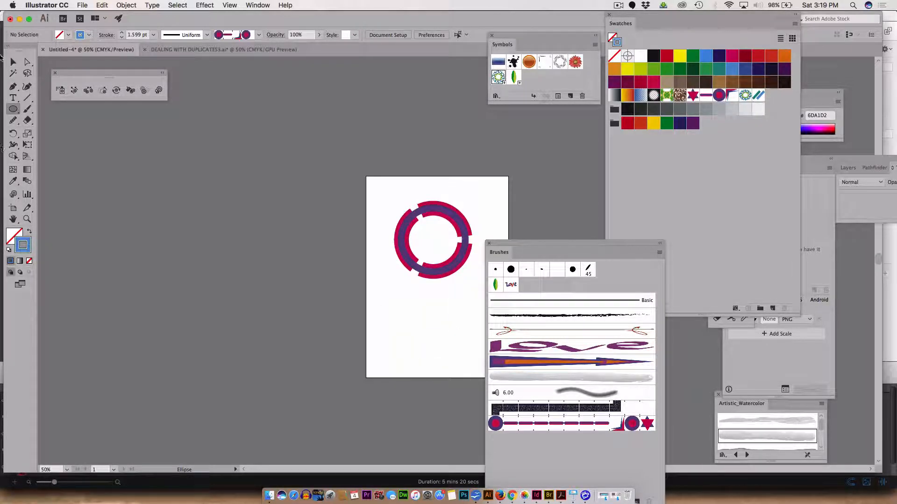
# Draw a rectangle about 3.78 in wide below the brushed circle and apply Pattern Brush 1 to it.
pyautogui.click(12, 108)
pyautogui.click(47, 109)
pyautogui.moveTo(389, 293); pyautogui.dragTo(453, 361)
pyautogui.click(534, 429)
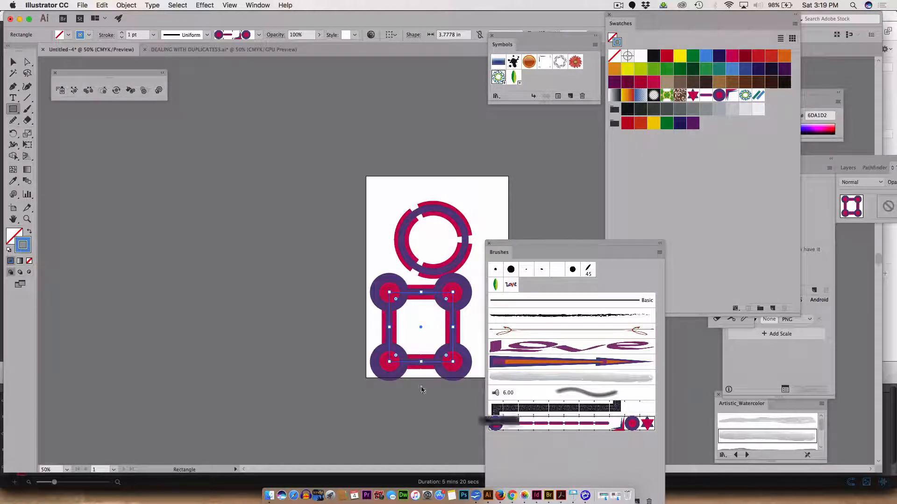
pyautogui.hscroll(5, 381, 370)
pyautogui.scroll(-3, 381, 370)
pyautogui.hscroll(2, 381, 370)
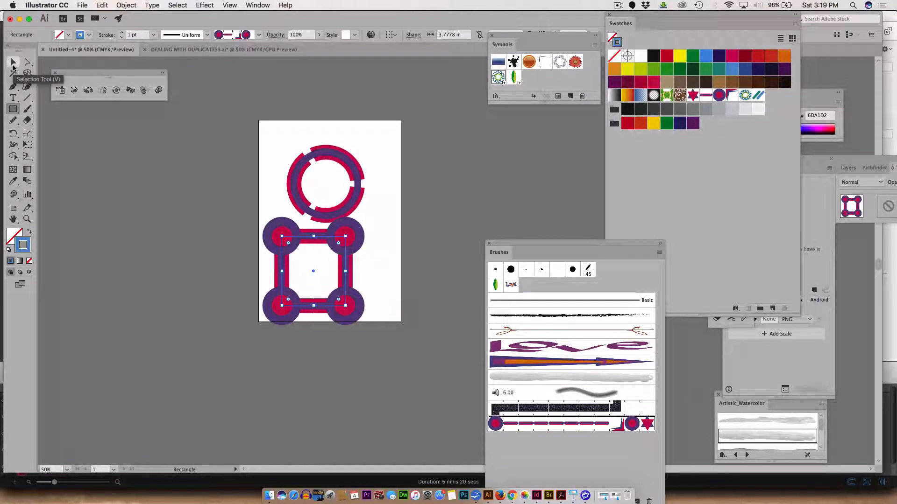
# Draw a wavy open path with the Pen tool across the circle and onto the pasteboard, and apply Pattern Brush 1.
pyautogui.click(13, 63)
pyautogui.click(13, 87)
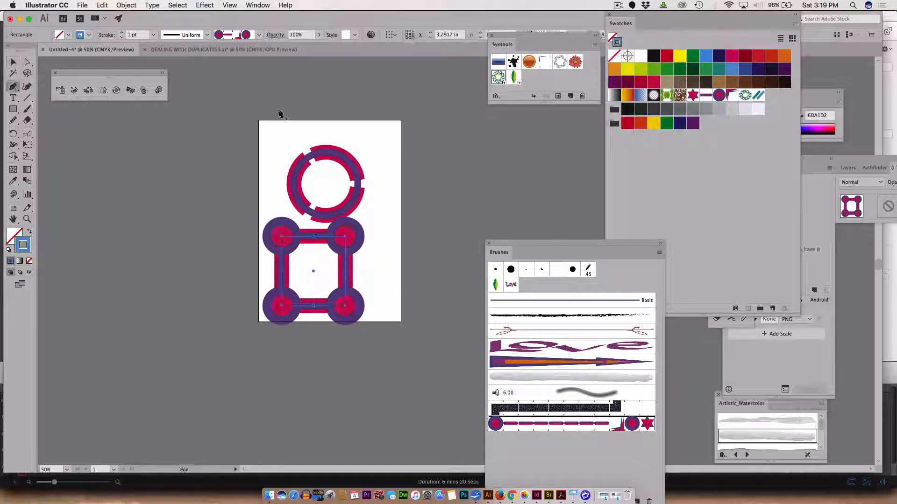
pyautogui.moveTo(274, 137); pyautogui.dragTo(300, 145)
pyautogui.moveTo(348, 164); pyautogui.dragTo(391, 160)
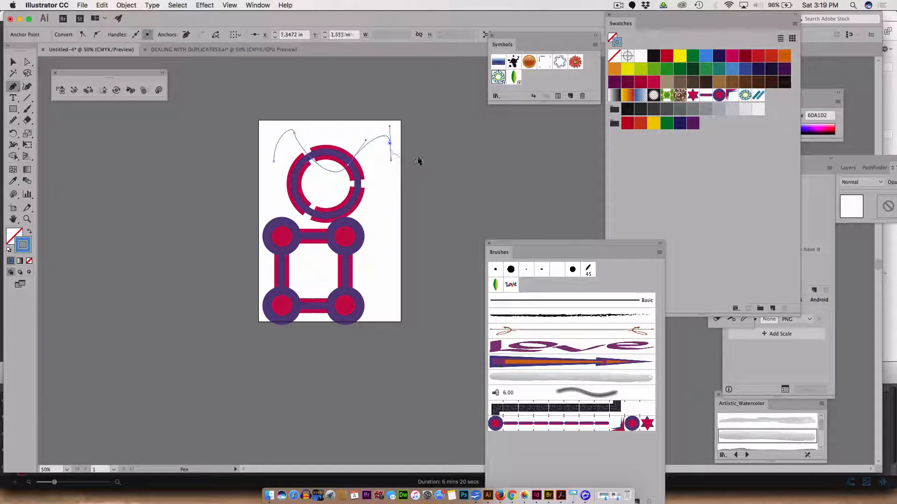
pyautogui.click(437, 132)
pyautogui.click(545, 423)
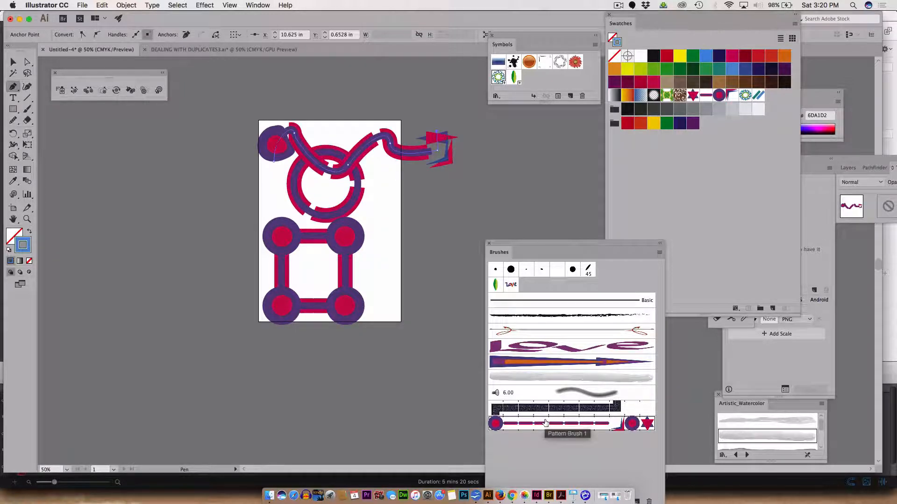
# Set Pattern Brush 1's outer corner tile to New Pattern Swatch 4 and update the existing strokes that use the brush.
pyautogui.doubleClick(546, 423)
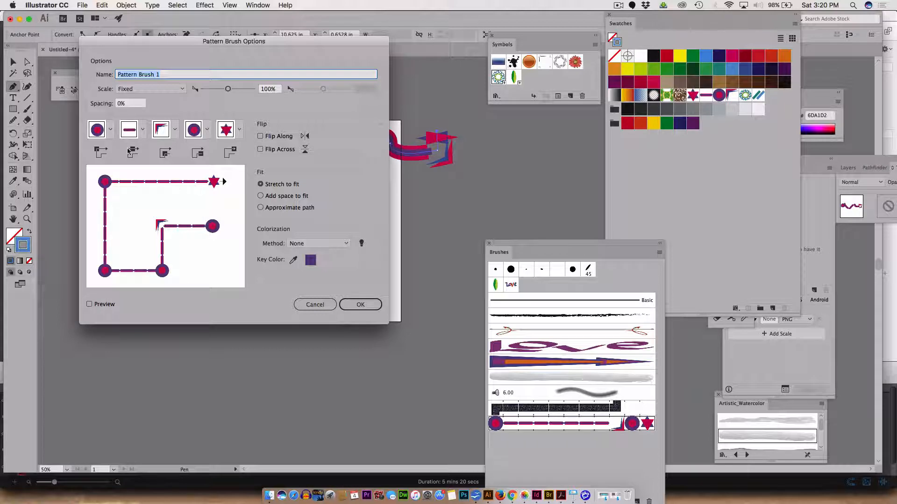
pyautogui.click(98, 132)
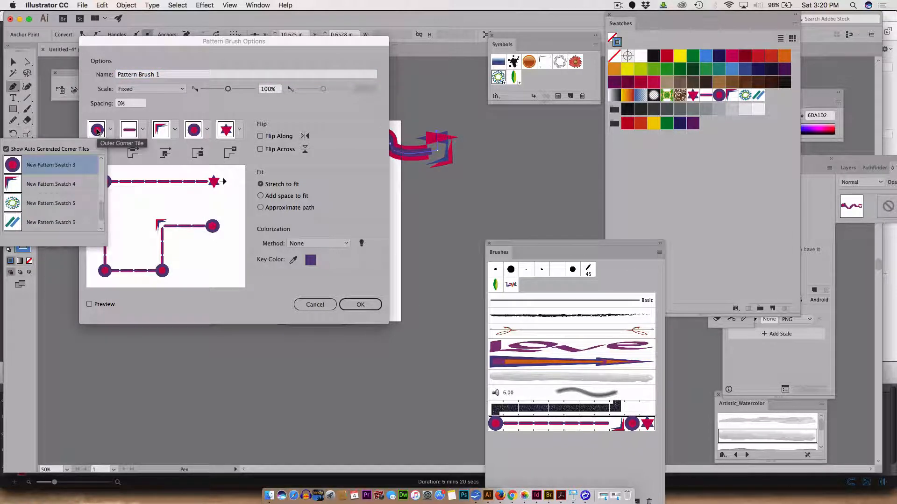
pyautogui.click(60, 192)
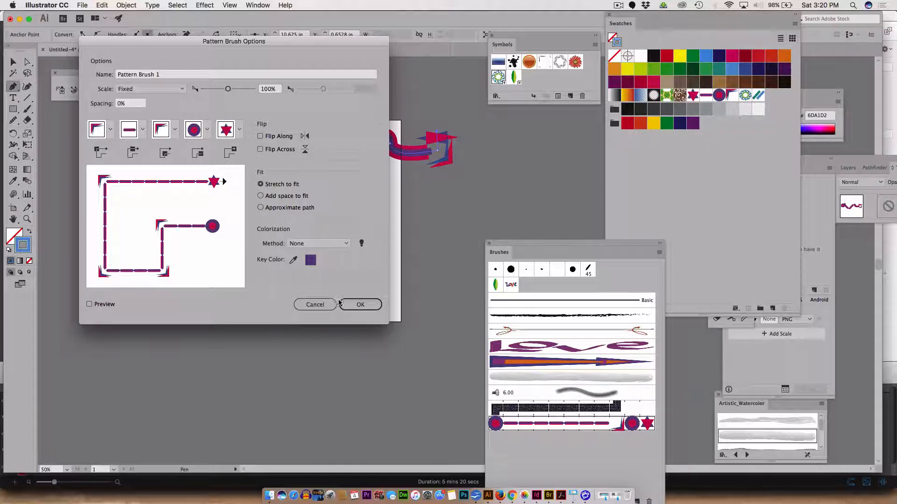
pyautogui.click(364, 305)
pyautogui.click(427, 261)
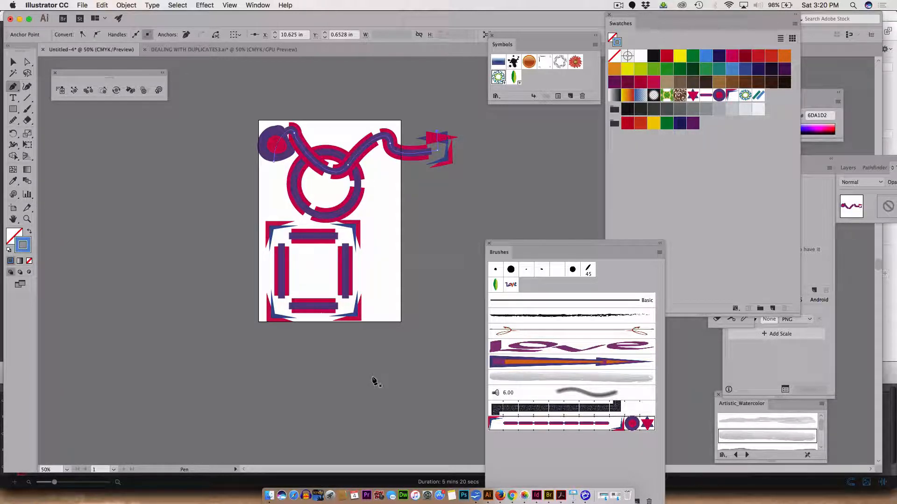
# Delete all artwork and draw a rectangle about 7.8 in wide across the upper and middle part of the artboard.
pyautogui.press('super+a')
pyautogui.press('Delete')
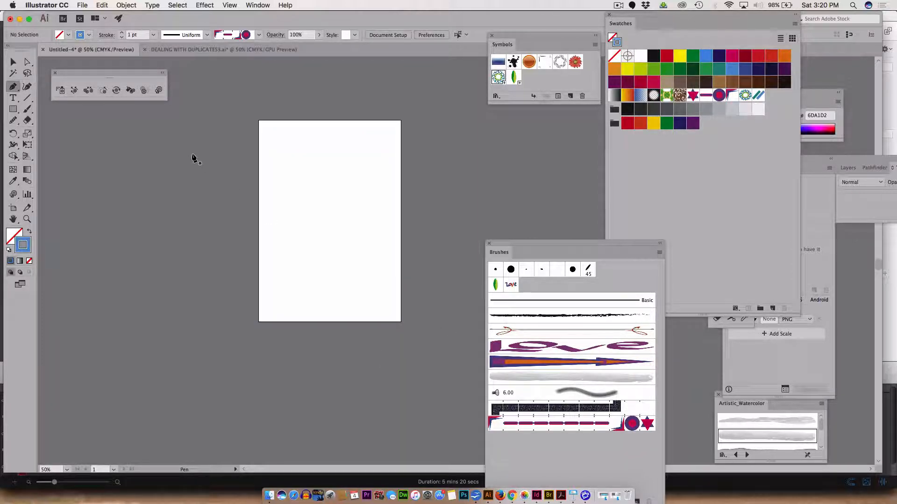
pyautogui.click(13, 109)
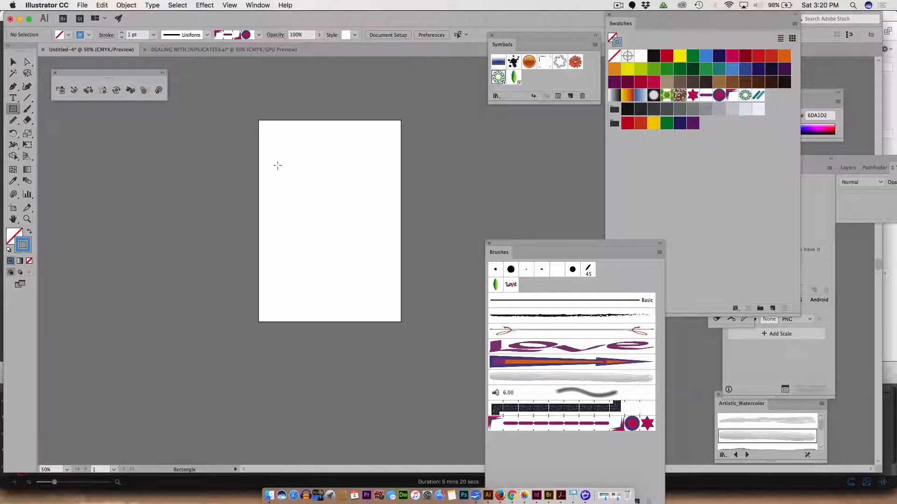
pyautogui.moveTo(266, 148)
pyautogui.mouseDown()
pyautogui.moveTo(361, 242)
pyautogui.moveTo(396, 264)
pyautogui.mouseUp()
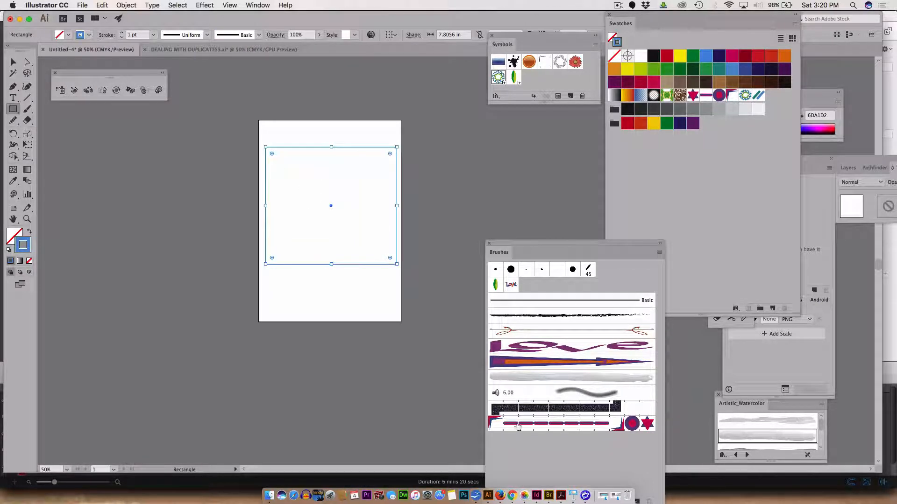
# Apply Pattern Brush 1 to the rectangle and review the brush's tile options without altering them.
pyautogui.doubleClick(517, 426)
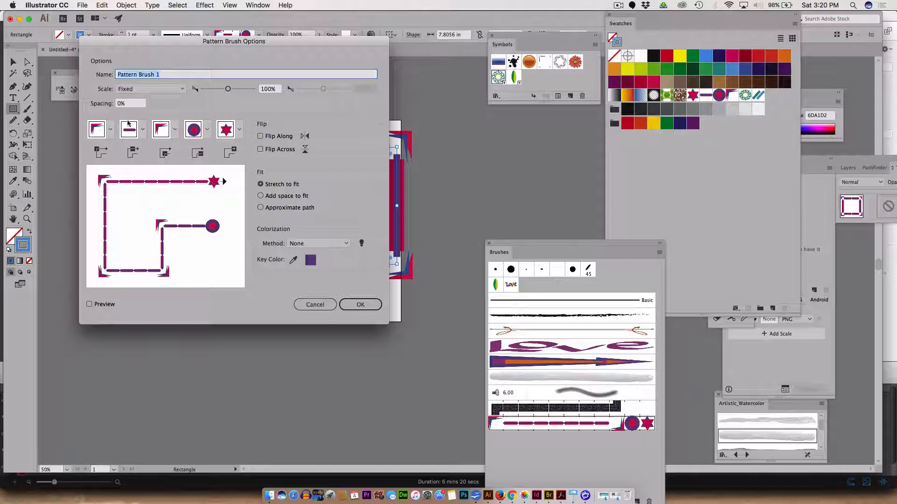
pyautogui.click(359, 307)
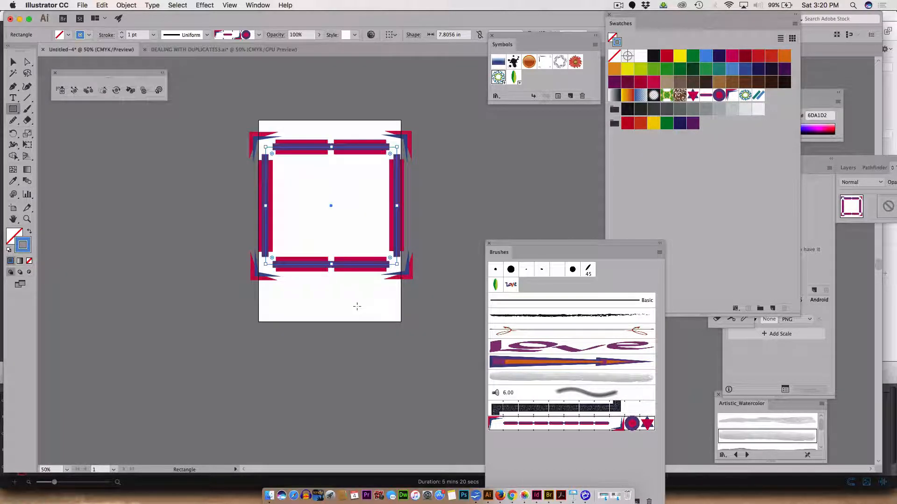
pyautogui.click(13, 61)
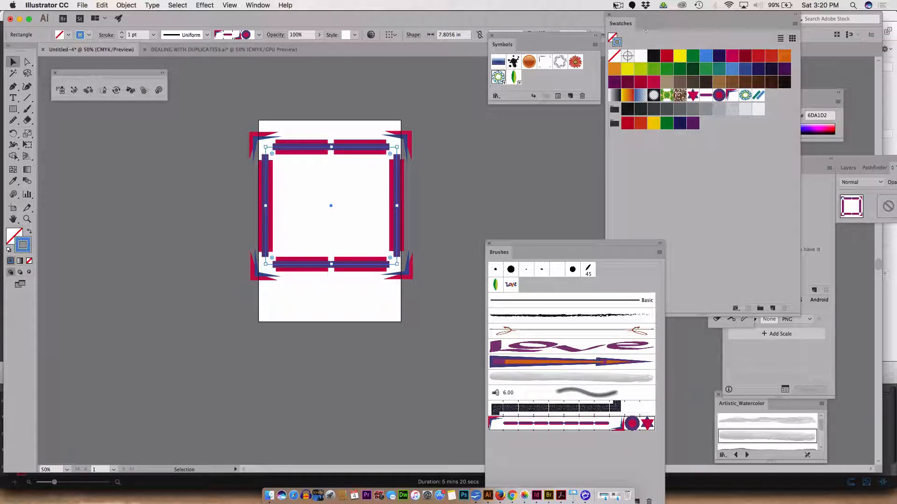